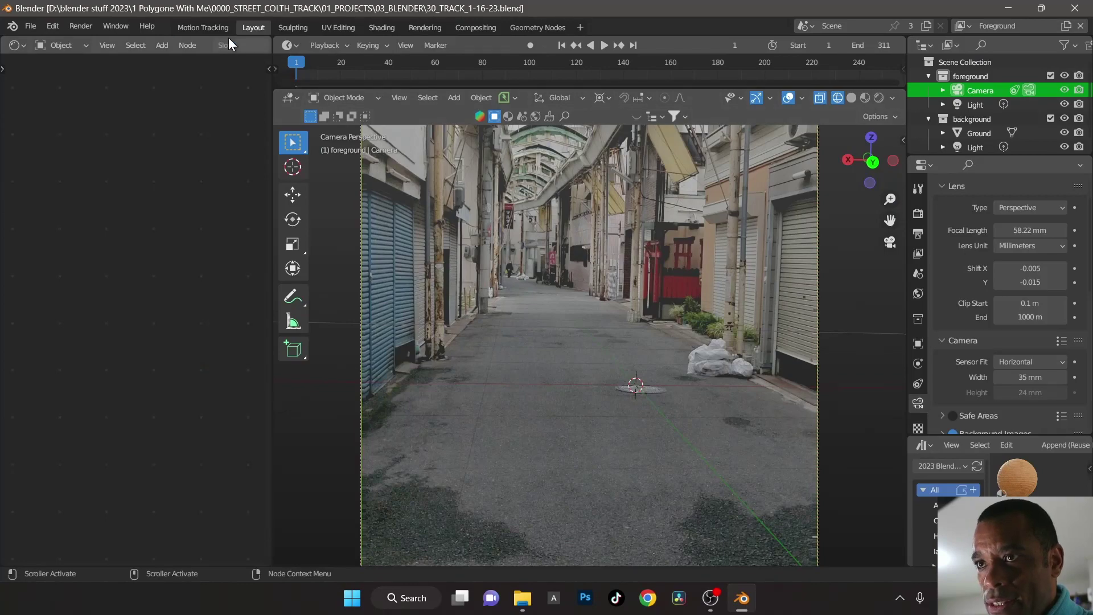
# Step: In Motion Tracking, zoom in and select the manhole-cover markers Track.380 and Track.379
pyautogui.click(213, 28)
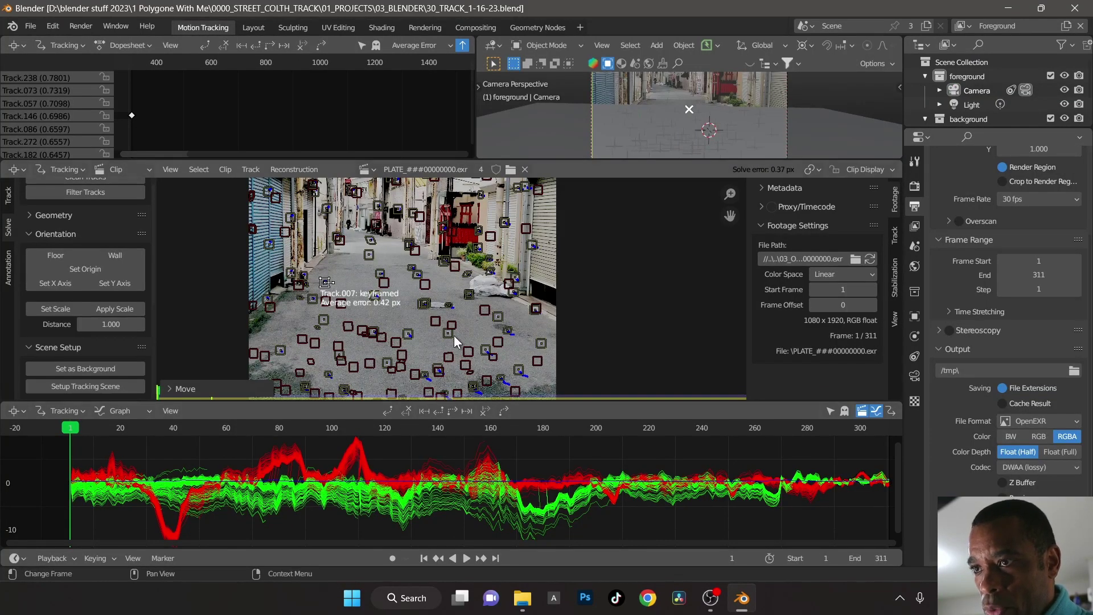
pyautogui.scroll(6, 450, 320)
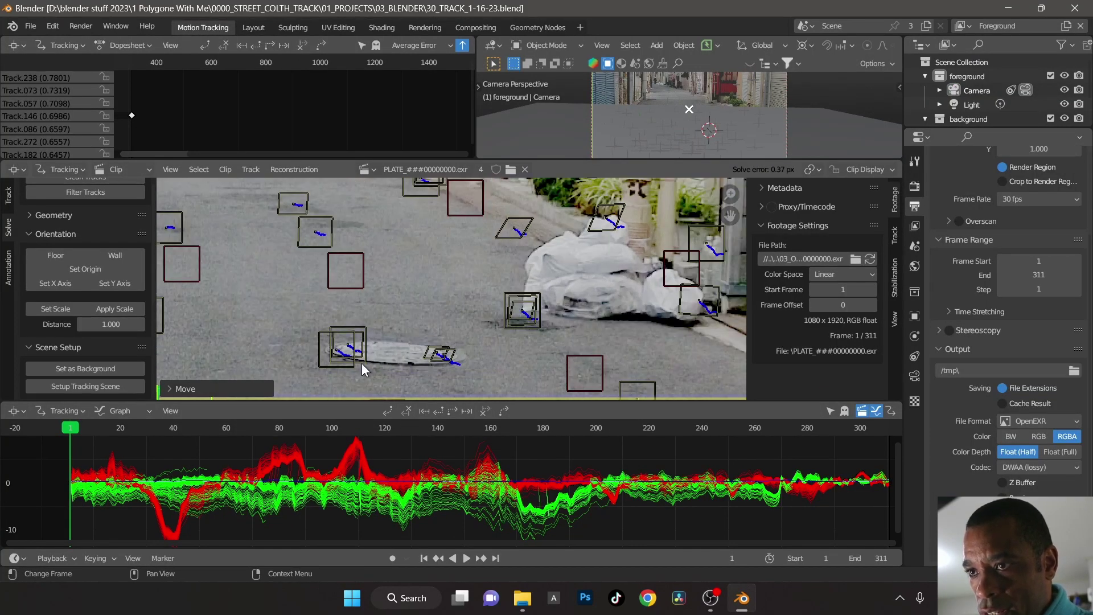
pyautogui.click(347, 365)
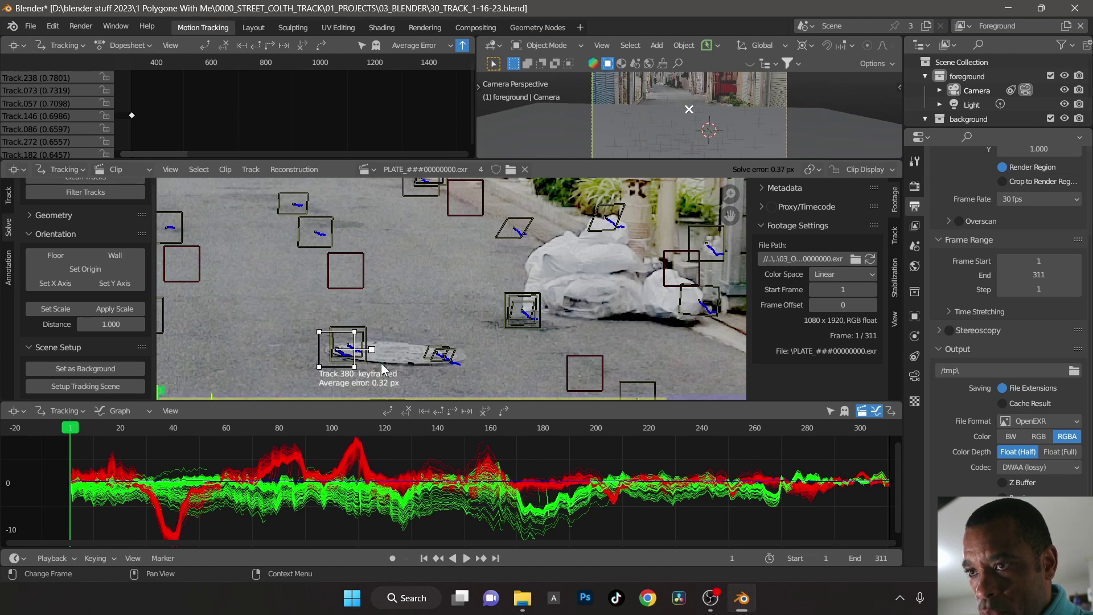
pyautogui.keyDown('shift'); pyautogui.click(453, 359); pyautogui.keyUp('shift')
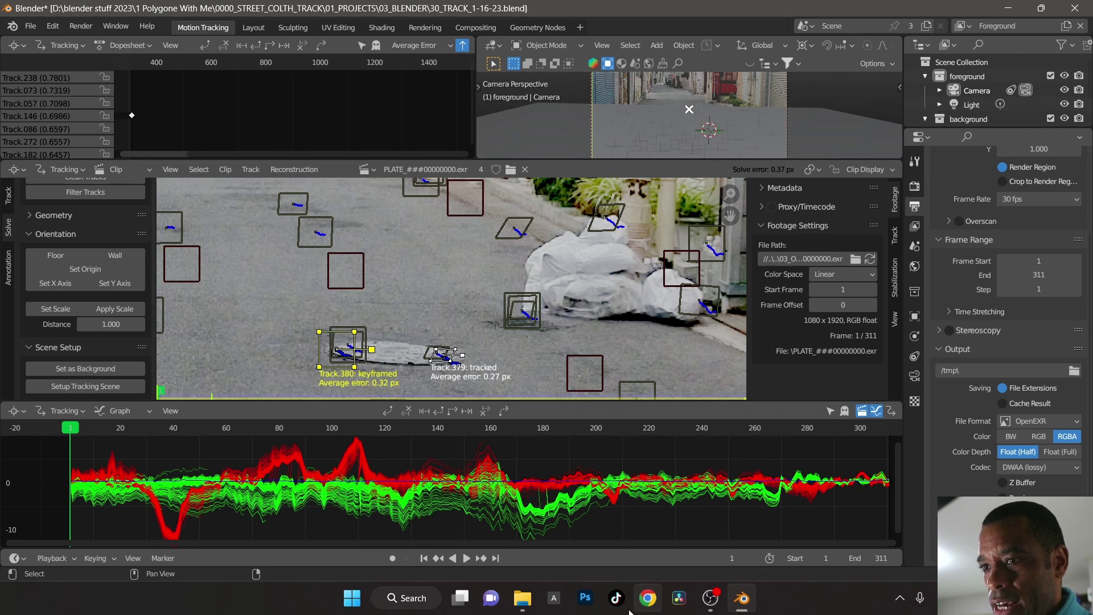
# Step: Launch Windows Calculator, reposition its window, and enter 1.5
pyautogui.click(352, 598)
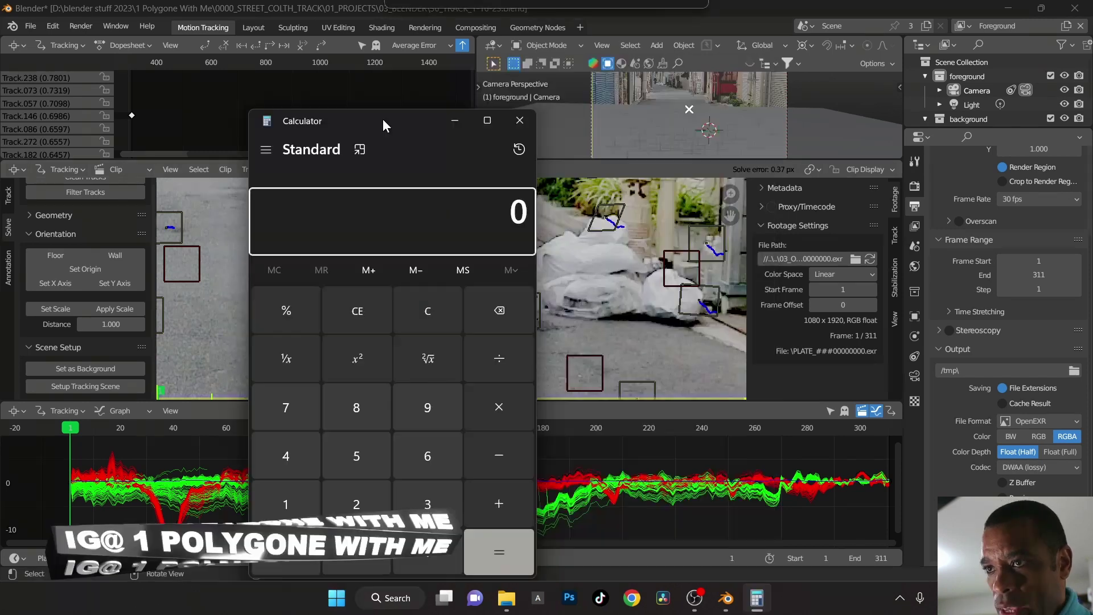
pyautogui.moveTo(383, 119); pyautogui.dragTo(382, 104)
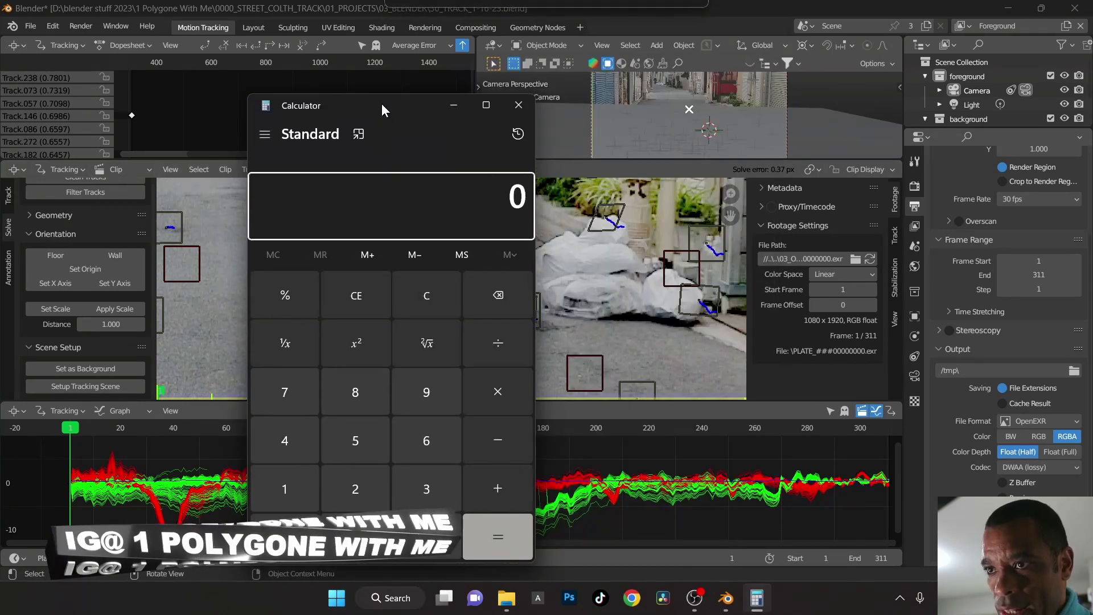
pyautogui.click(313, 491)
pyautogui.click(426, 537)
pyautogui.click(367, 433)
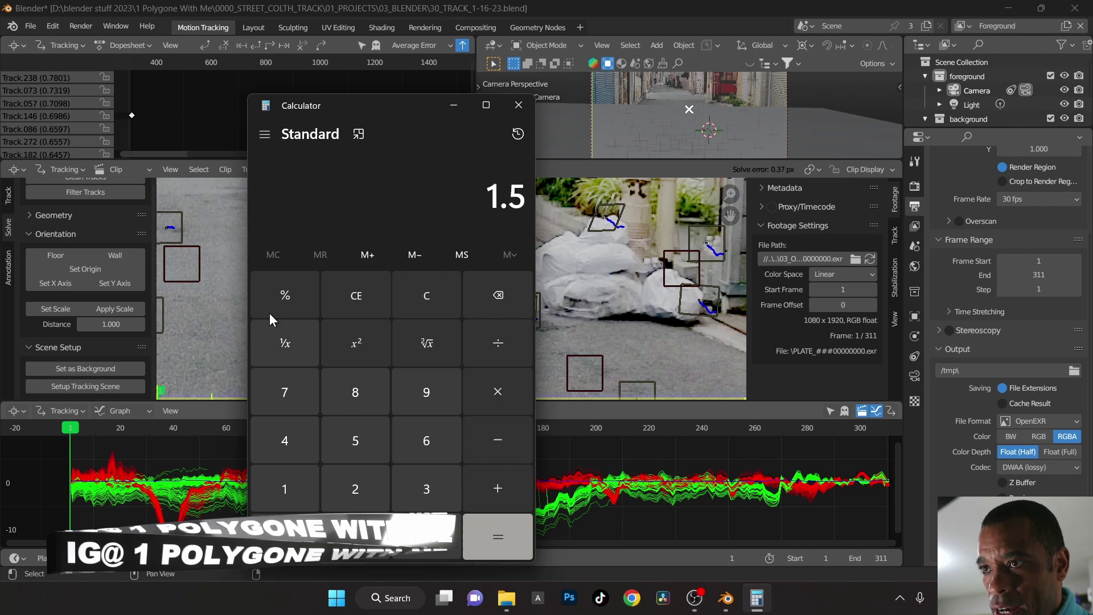
# Step: Switch Calculator to the Length converter, converting from Feet to Meters
pyautogui.click(266, 134)
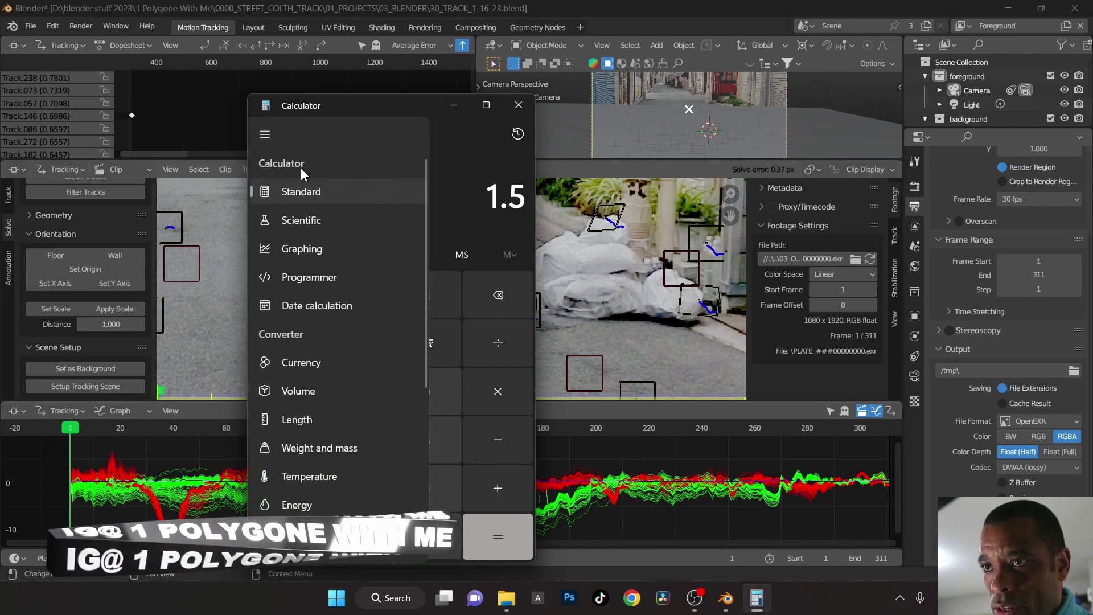
pyautogui.click(361, 418)
pyautogui.click(302, 214)
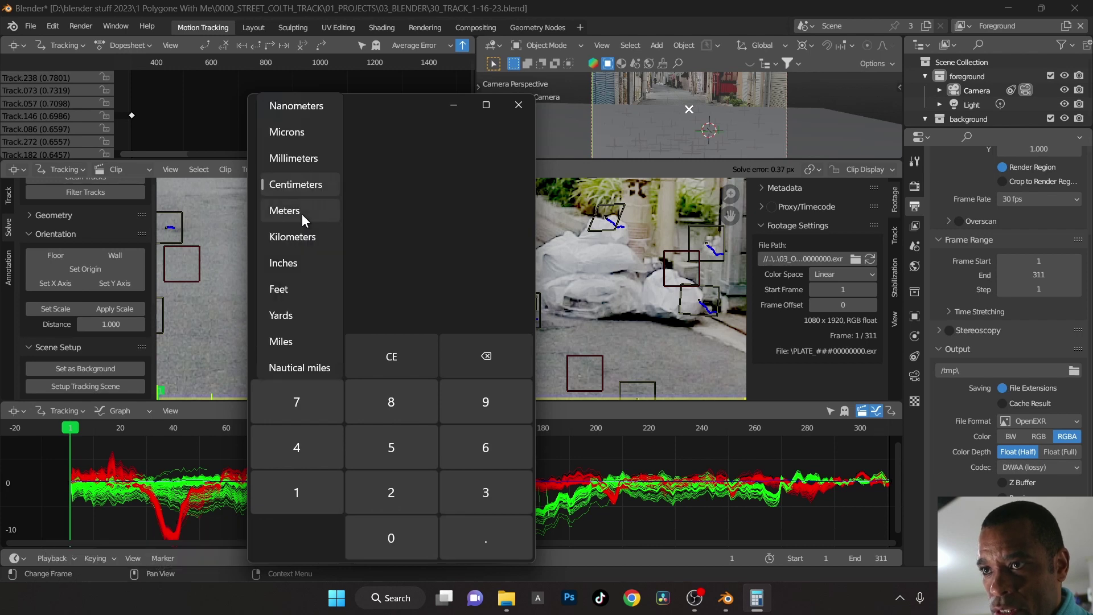
pyautogui.click(292, 286)
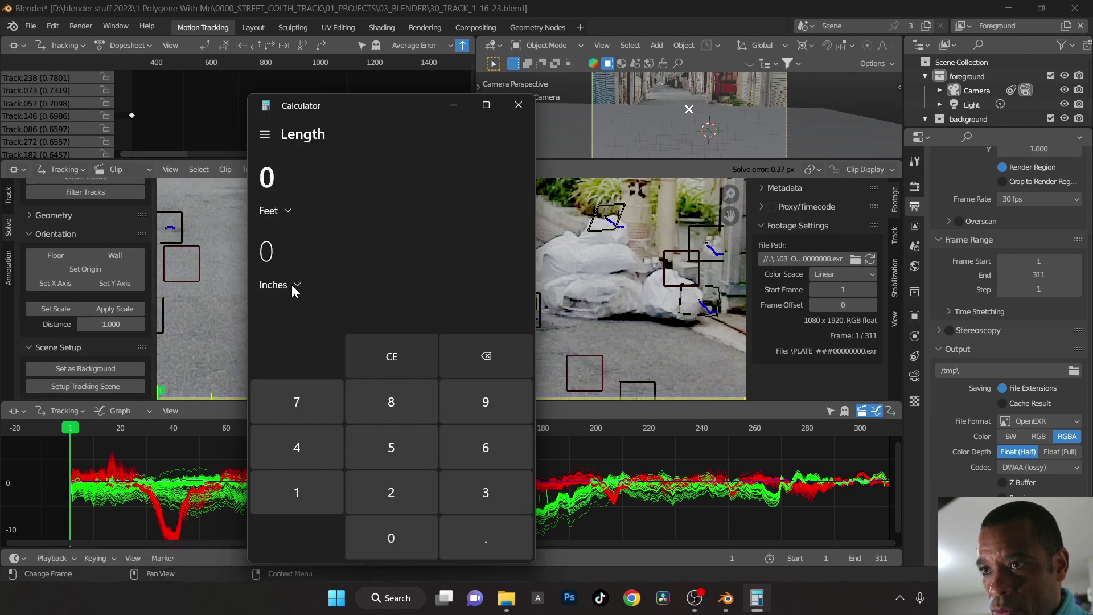
pyautogui.click(274, 288)
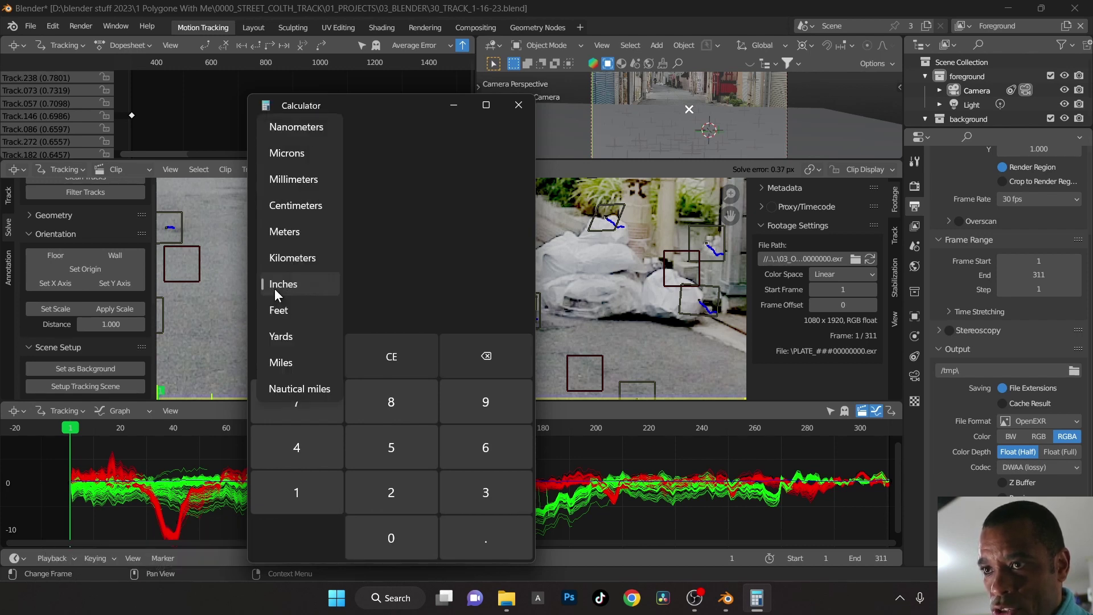
pyautogui.click(292, 231)
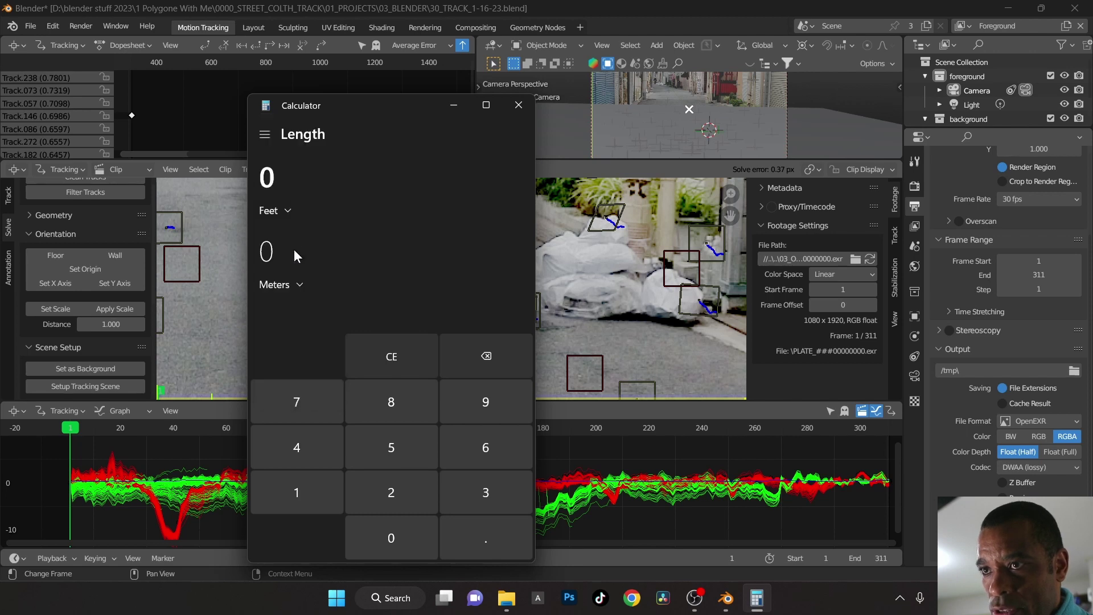
# Step: Enter 1.5 feet to get 0.4572 meters, then save the Blender file
pyautogui.click(312, 505)
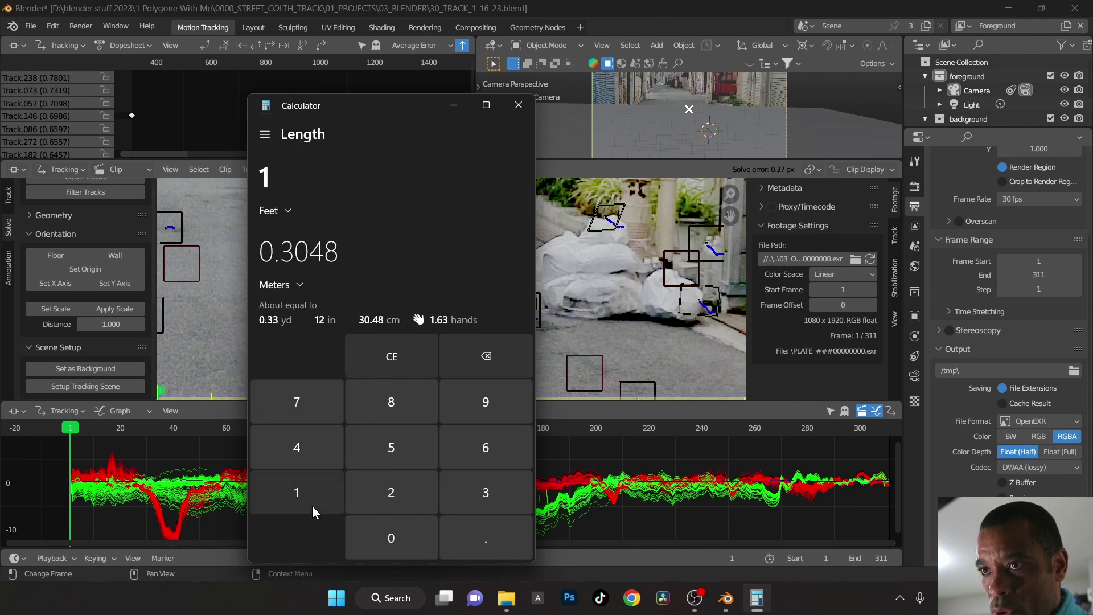
pyautogui.click(463, 544)
pyautogui.click(411, 455)
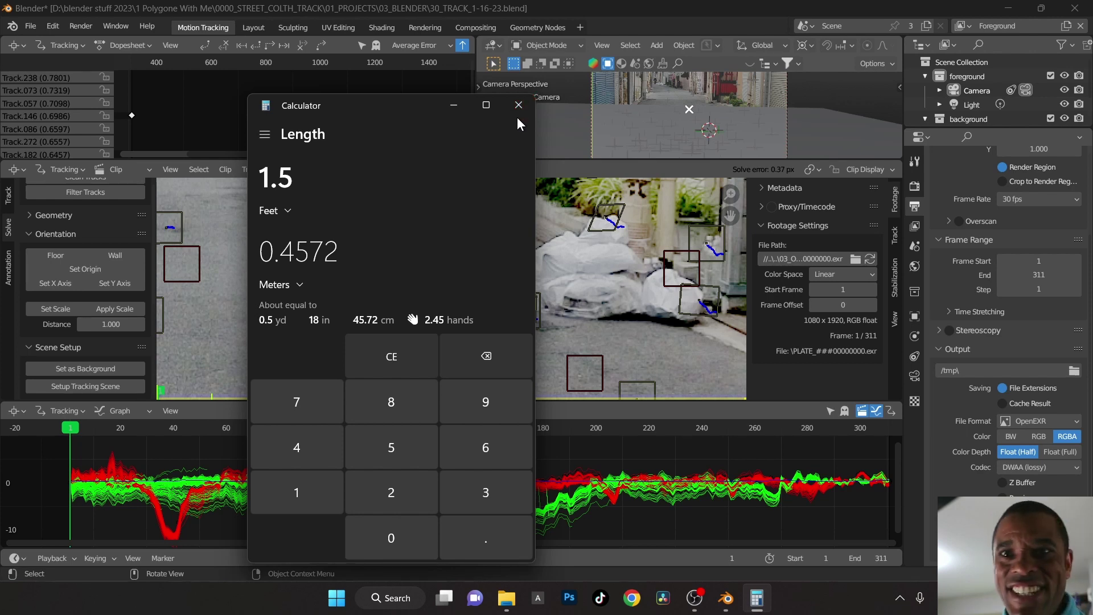
pyautogui.hotkey('ctrl', 's')
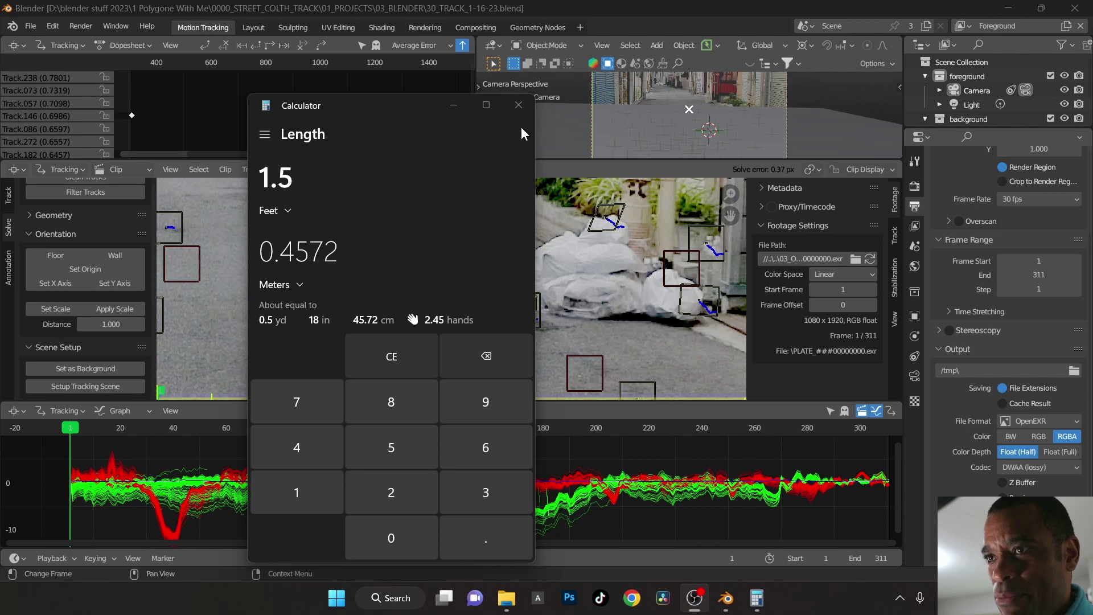
# Step: Set the marker distance to 0.457 and apply Set Scale, then play the footage in Layout
pyautogui.click(659, 21)
pyautogui.doubleClick(118, 324)
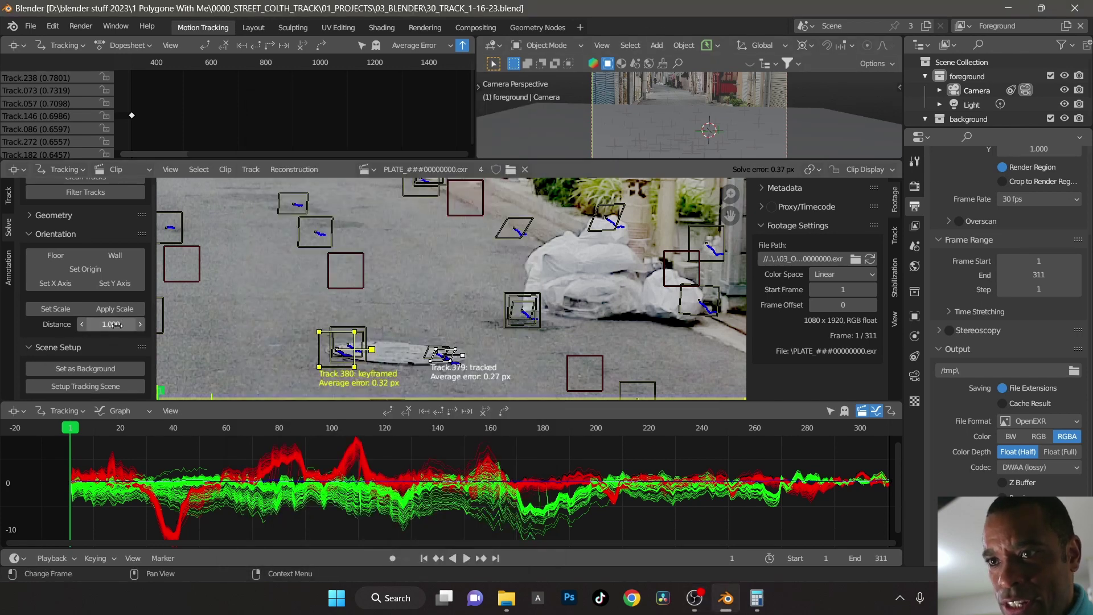
pyautogui.write('.457')
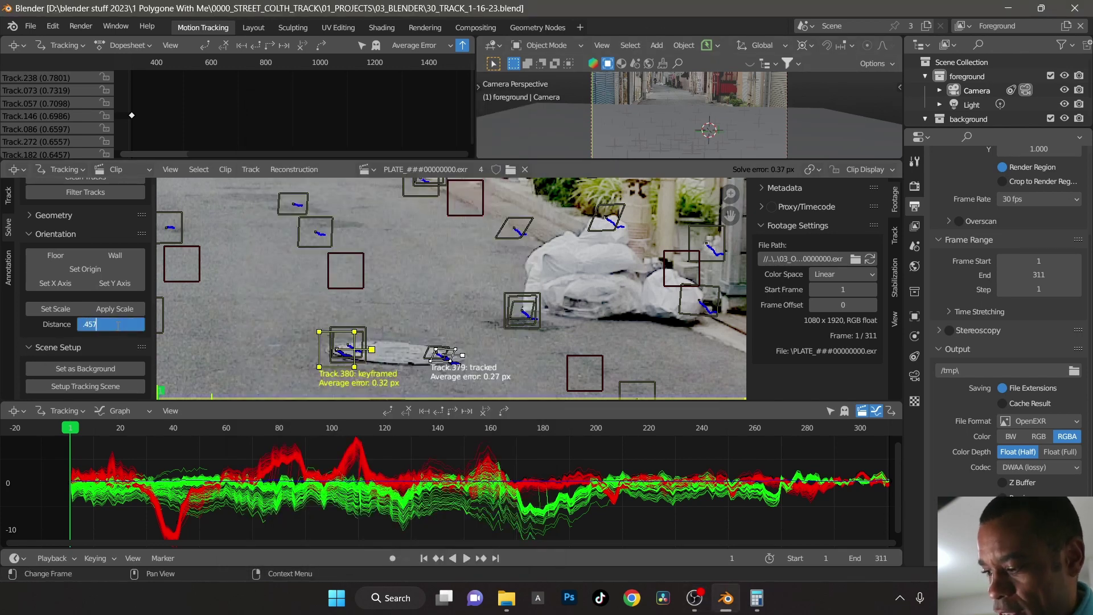
pyautogui.press('Return')
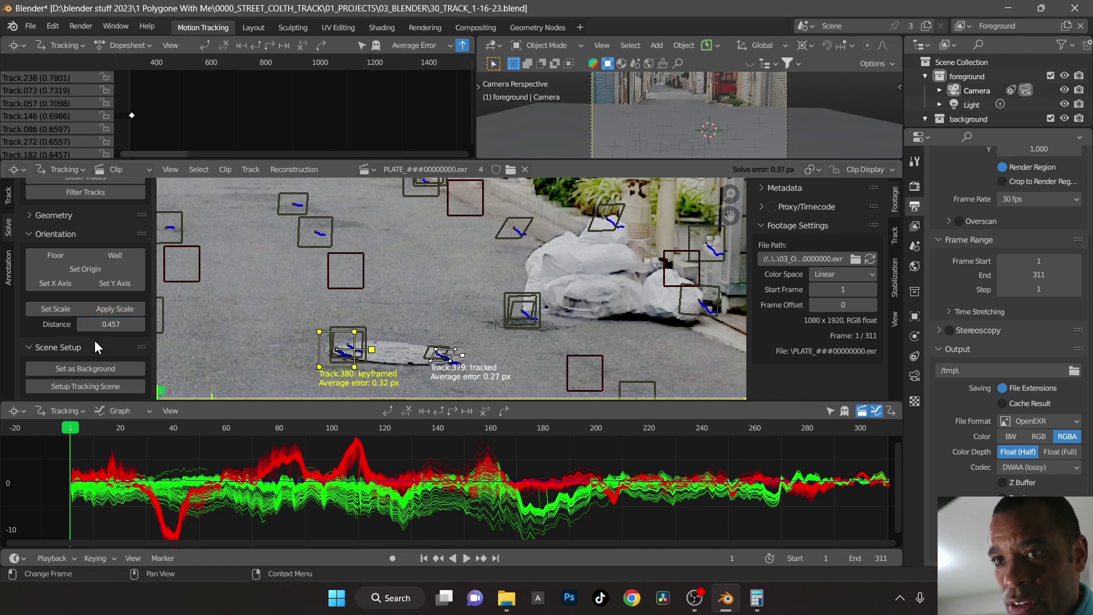
pyautogui.click(70, 310)
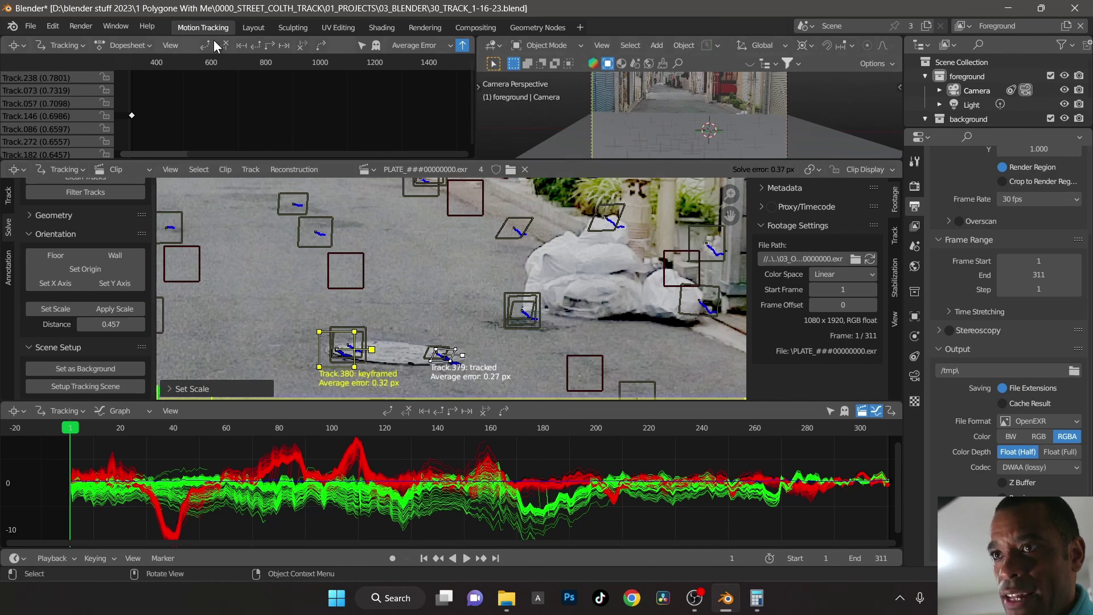
pyautogui.click(254, 28)
pyautogui.press('space')
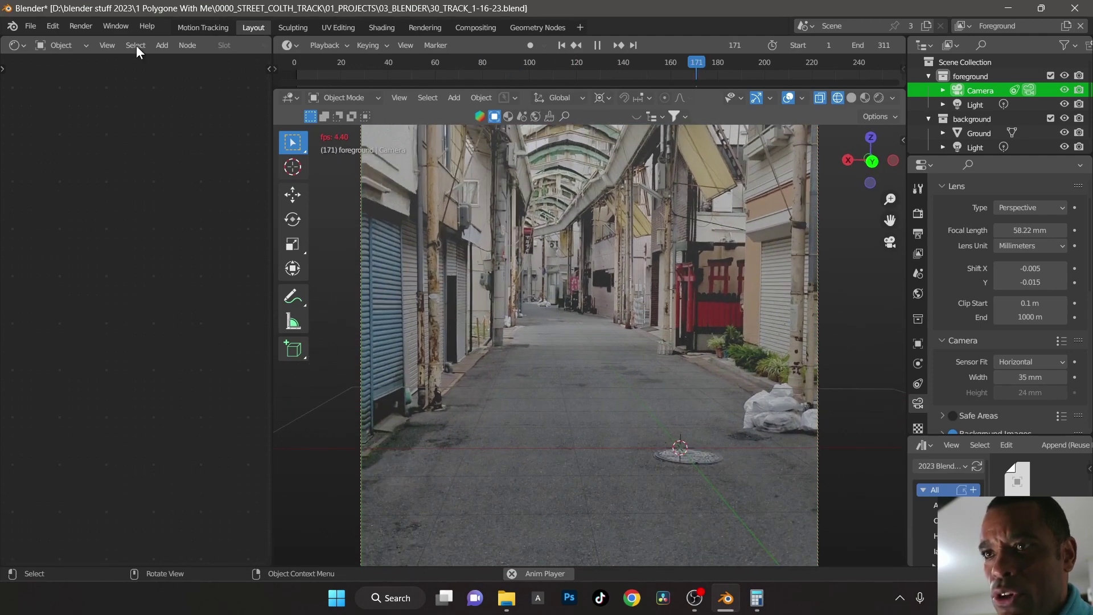
# Step: Stop playback and build 50% original-size proxies, with 25% disabled, for the footage
pyautogui.press('space')
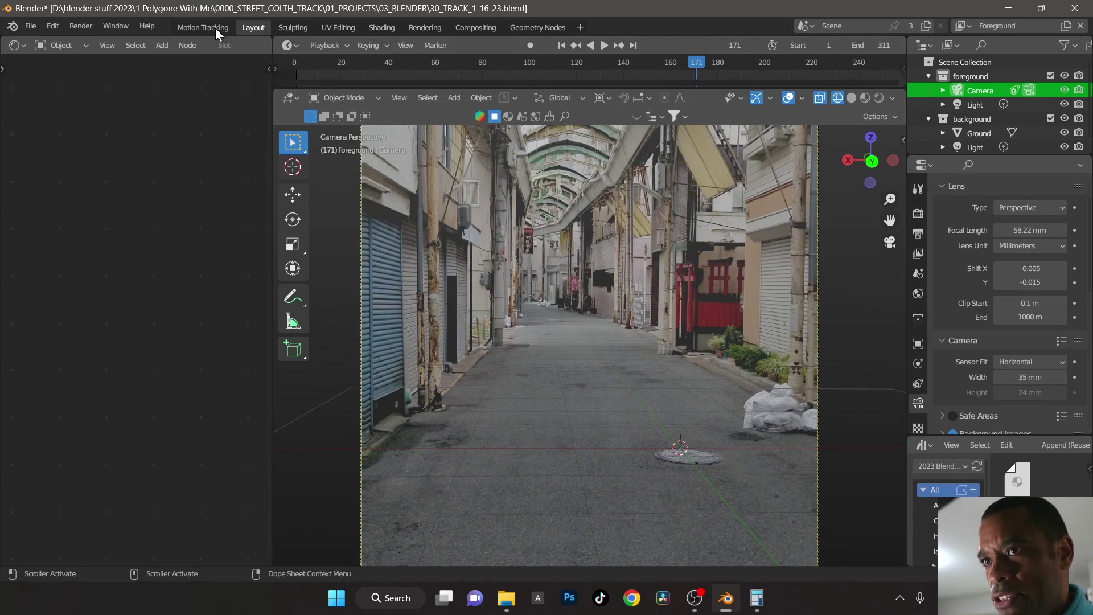
pyautogui.click(215, 29)
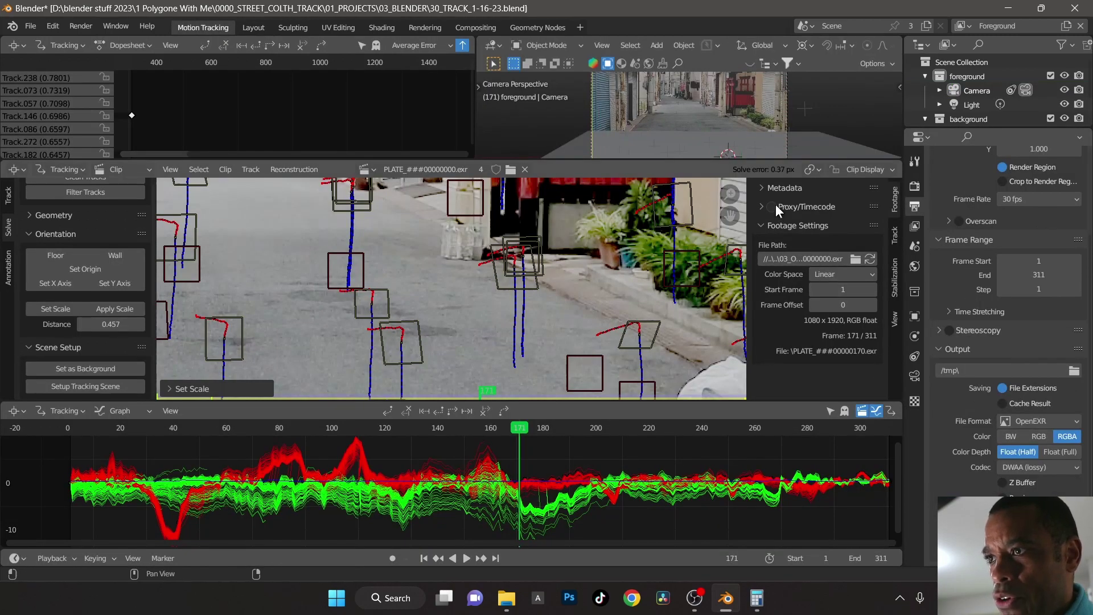
pyautogui.click(762, 207)
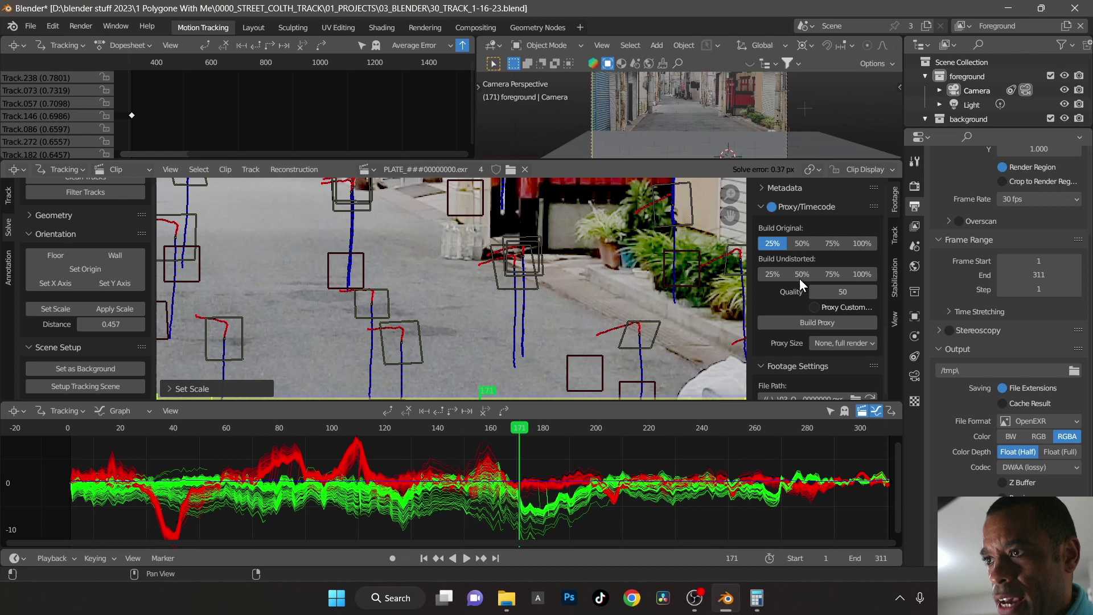
pyautogui.click(804, 247)
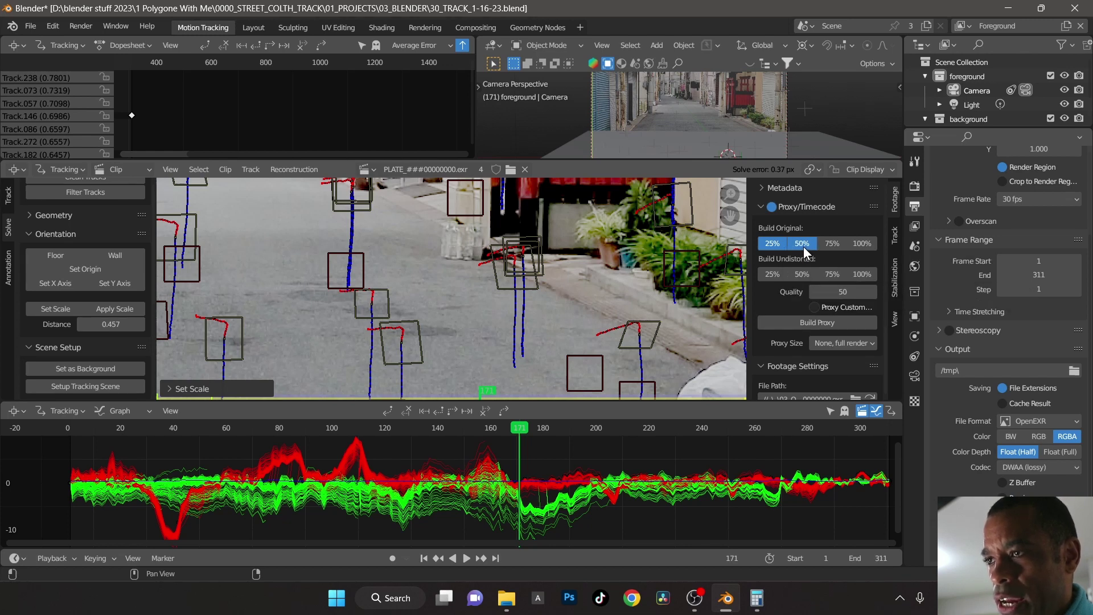
pyautogui.click(781, 244)
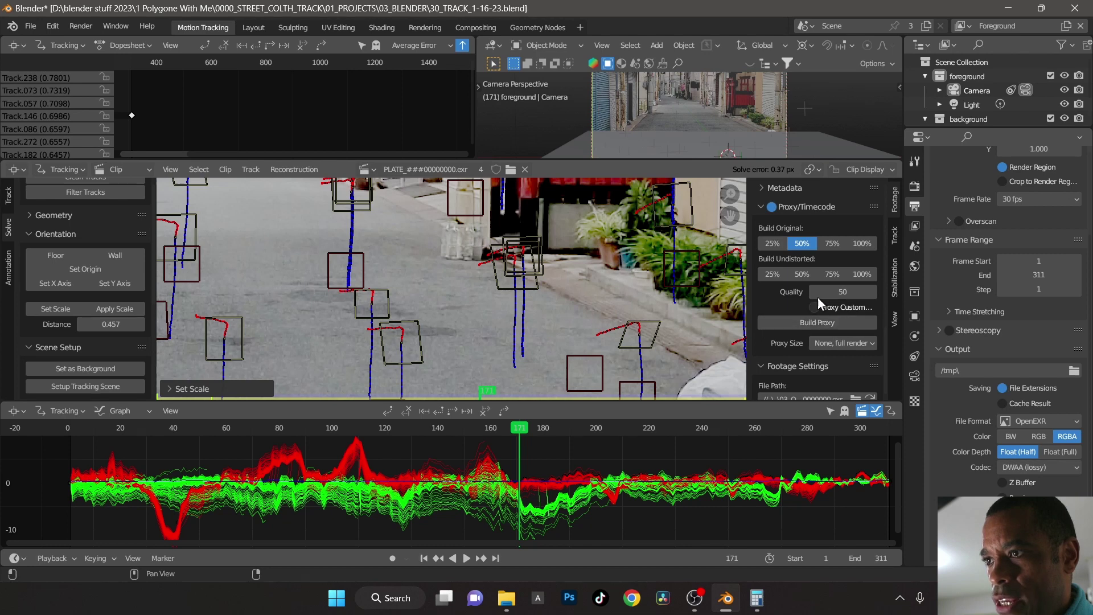
pyautogui.click(826, 322)
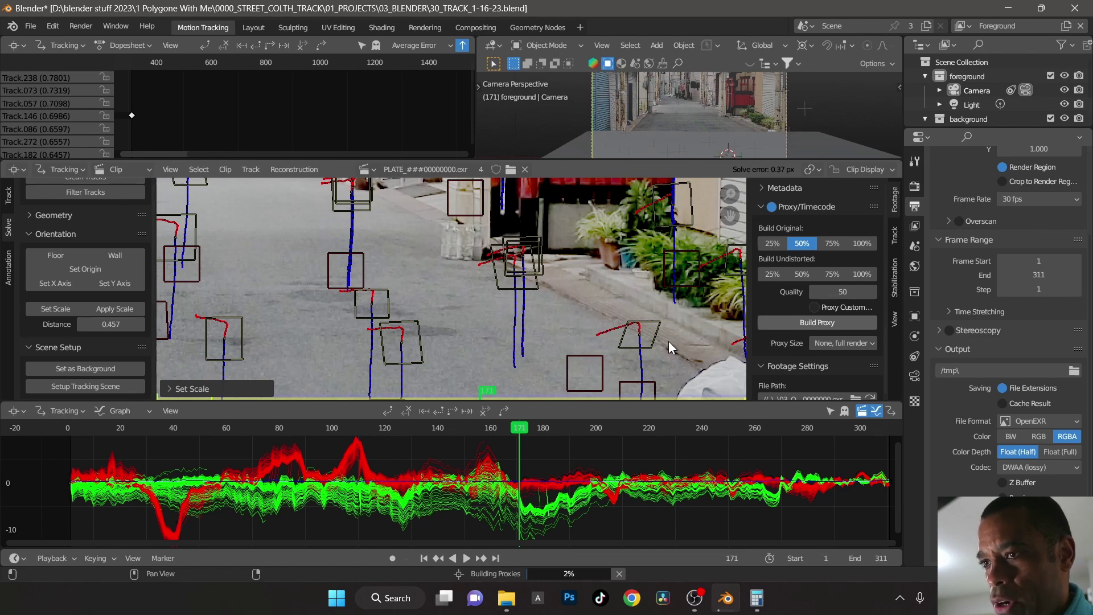
pyautogui.click(262, 29)
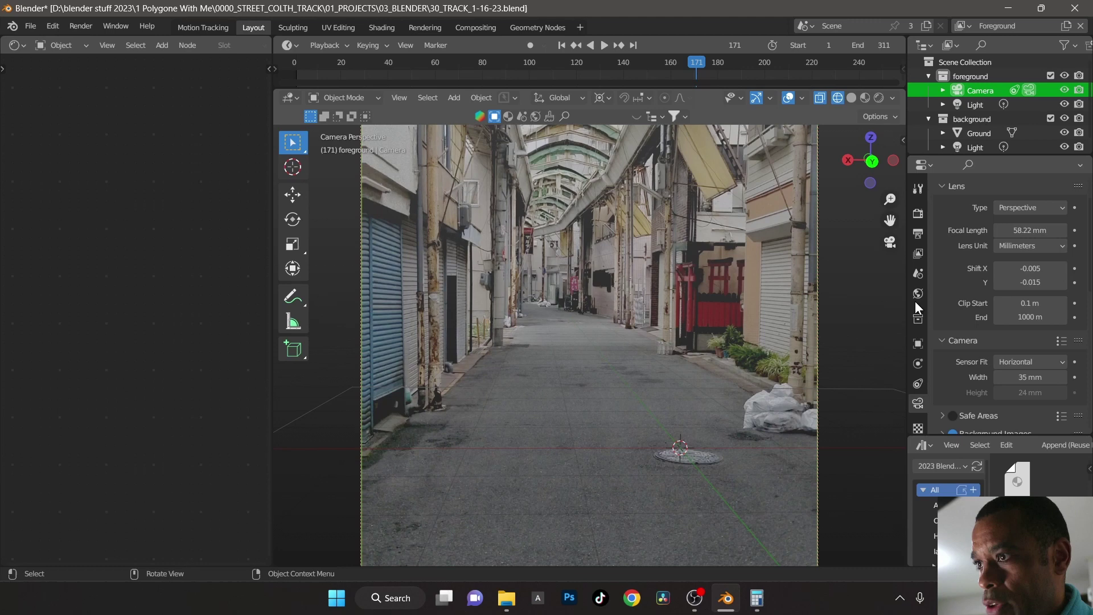
# Step: Set the camera background clip's Proxy Render to 50% and toggle Render Undistorted off and on
pyautogui.scroll(-4, 938, 368)
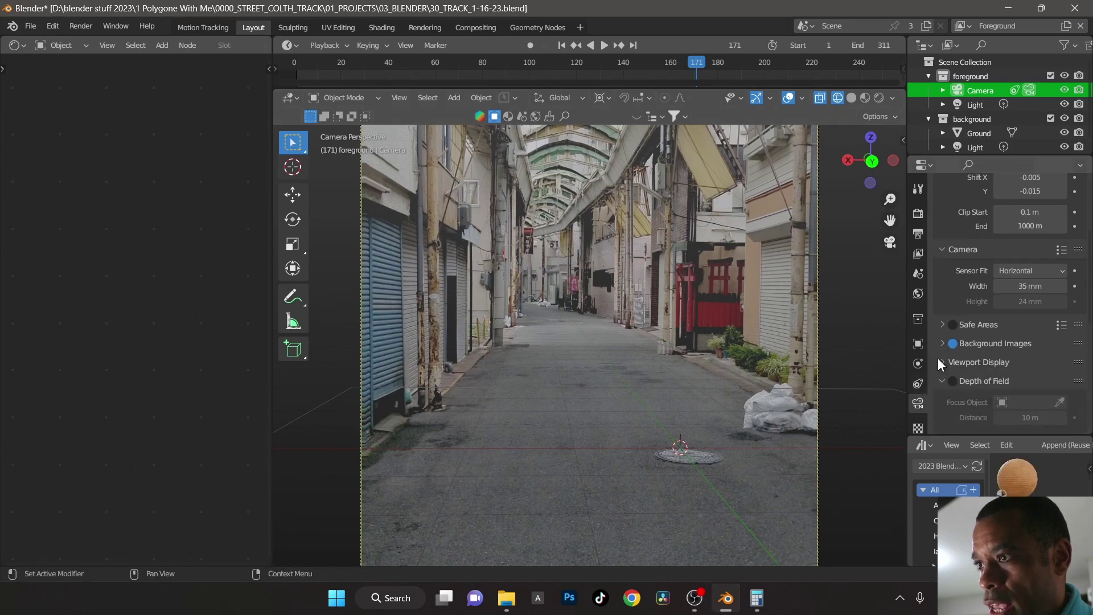
pyautogui.click(940, 343)
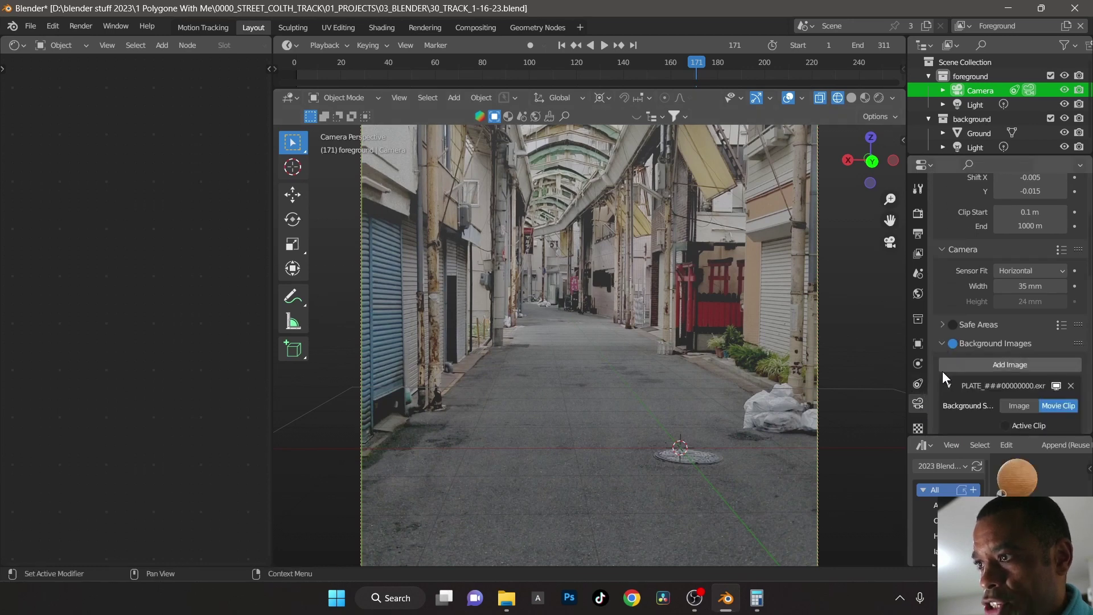
pyautogui.scroll(-6, 945, 376)
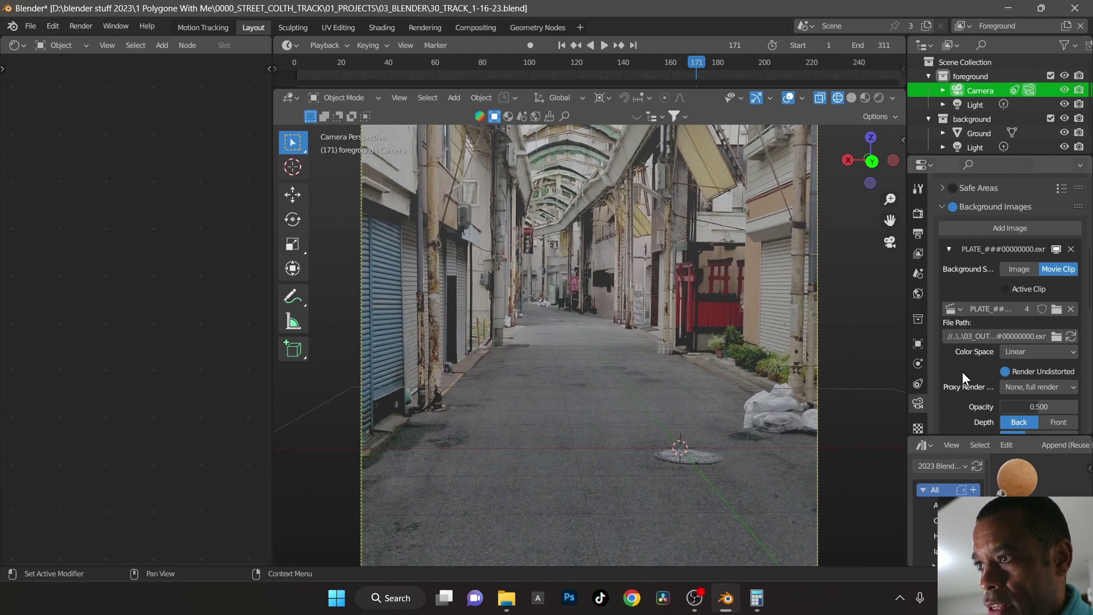
pyautogui.scroll(-2, 962, 371)
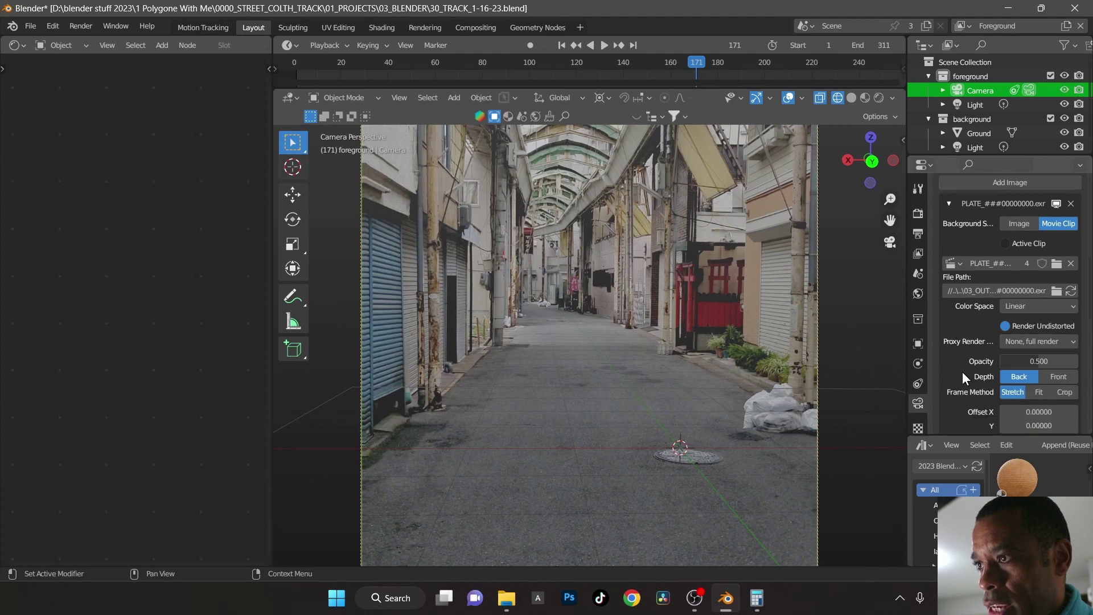
pyautogui.click(1026, 343)
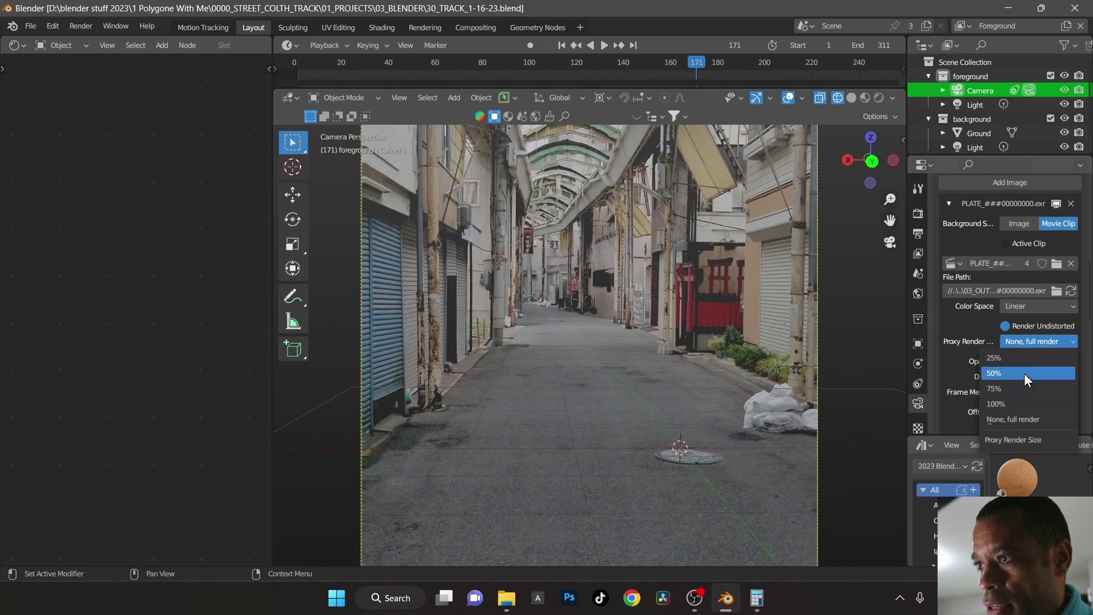
pyautogui.click(1024, 374)
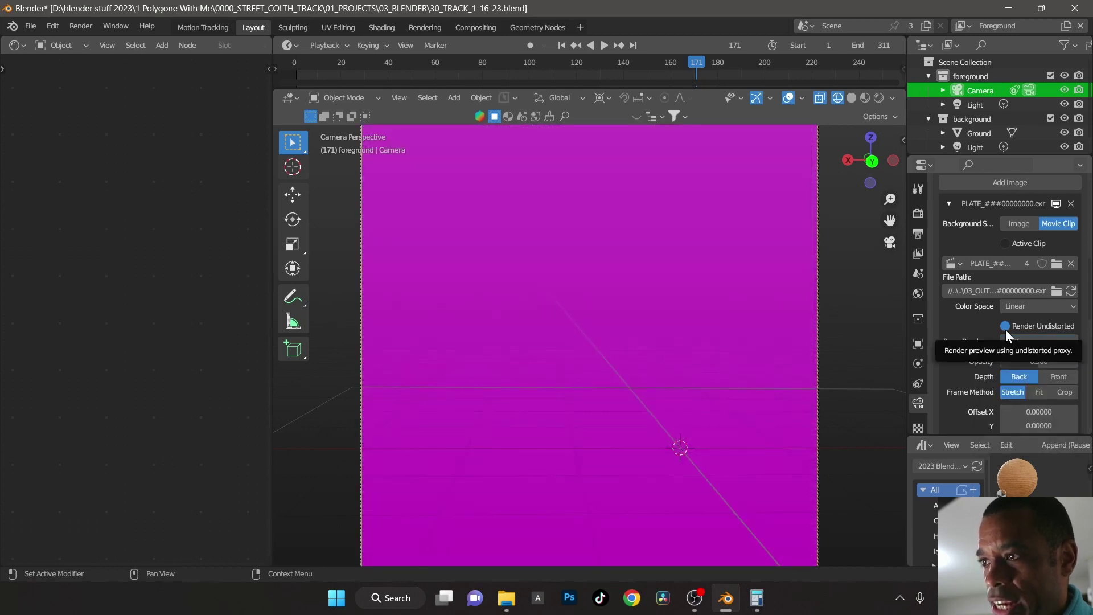
pyautogui.click(1006, 327)
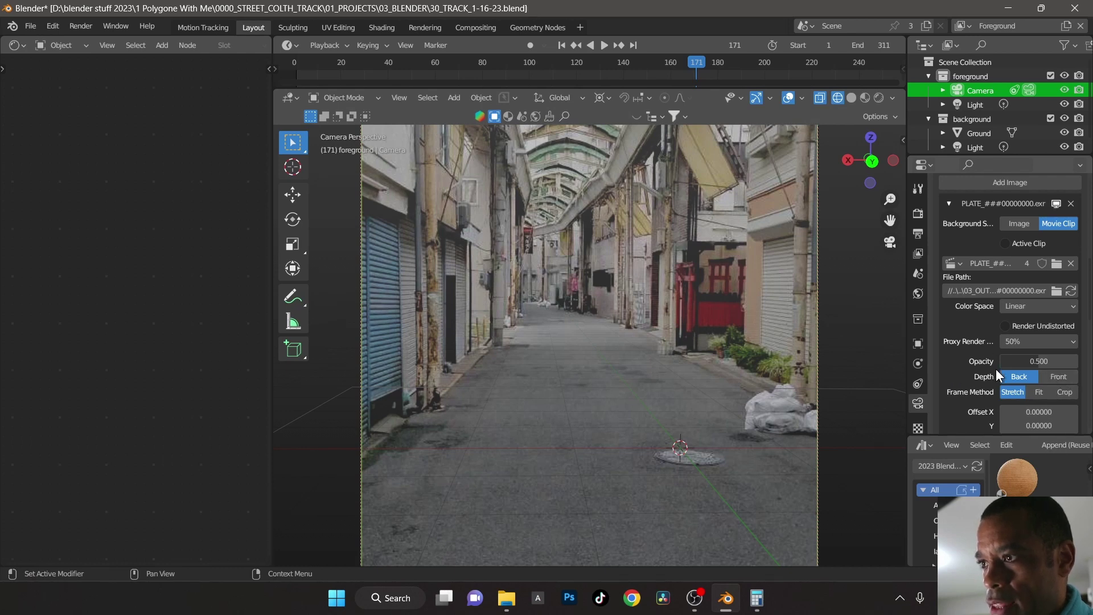
pyautogui.click(1008, 327)
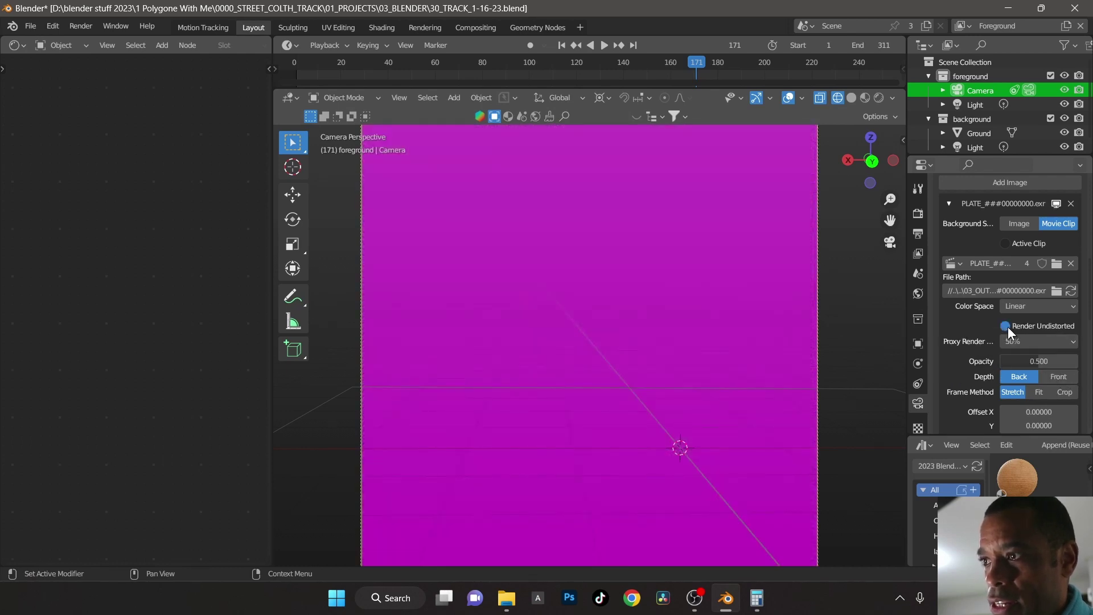
# Step: Build the 50% undistorted proxy for the street clip in Motion Tracking
pyautogui.click(224, 26)
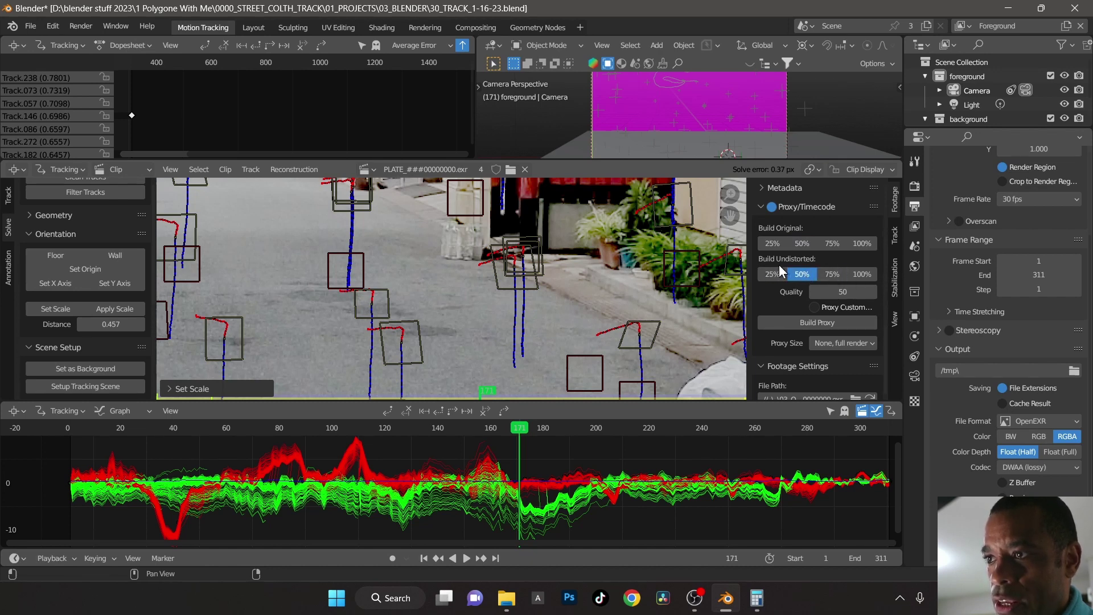
pyautogui.click(813, 321)
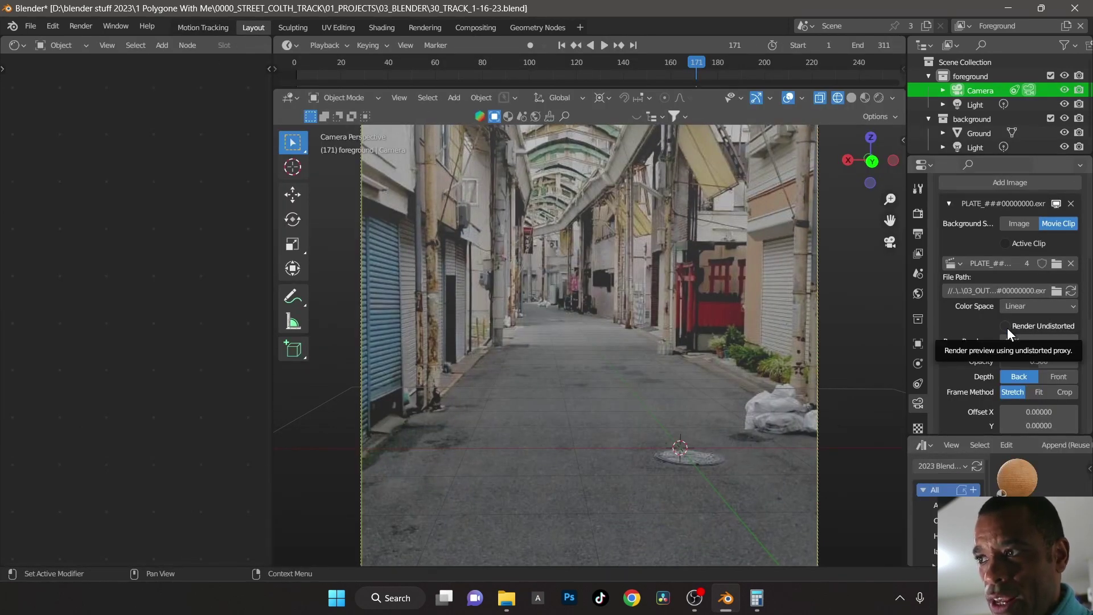
# Step: Enable Render Undistorted and opacity 1.0 on the background plate, trying sRGB before reverting to Linear
pyautogui.click(1006, 327)
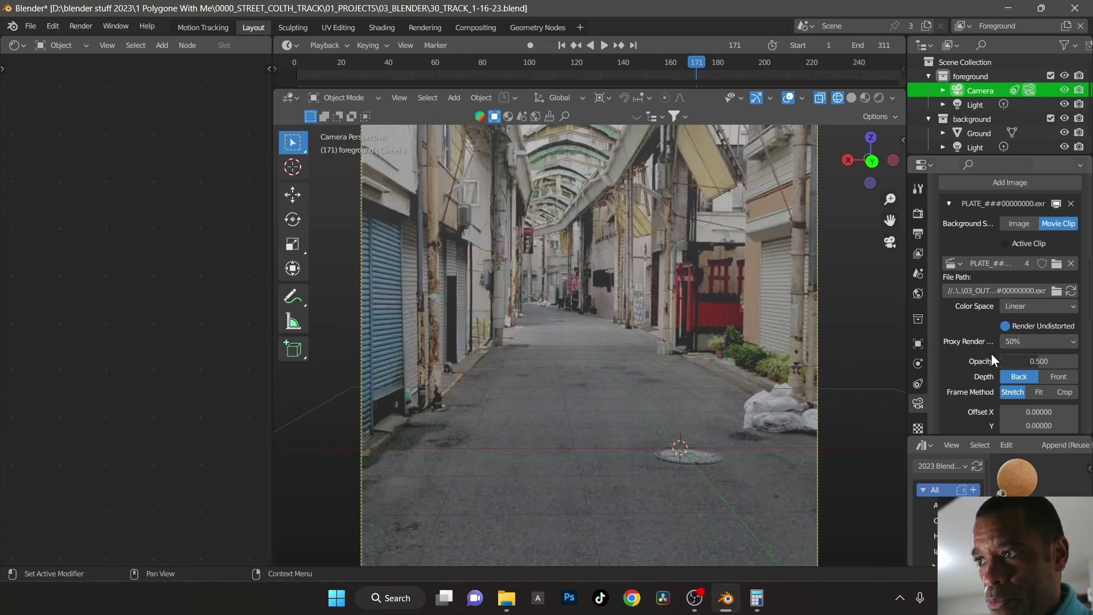
pyautogui.scroll(-2, 991, 354)
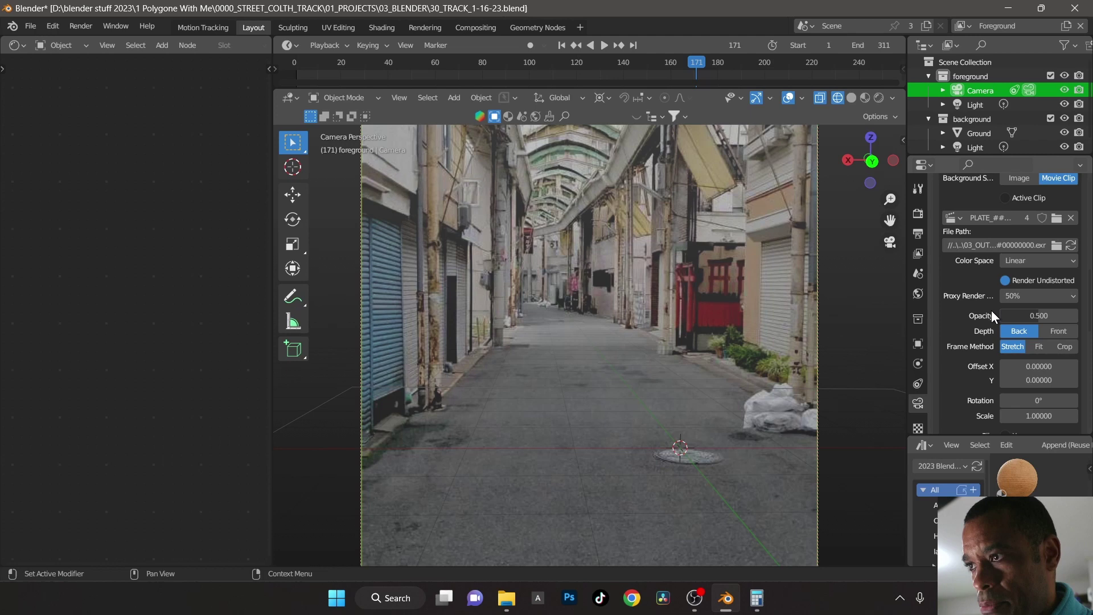
pyautogui.moveTo(1067, 315); pyautogui.dragTo(1088, 315)
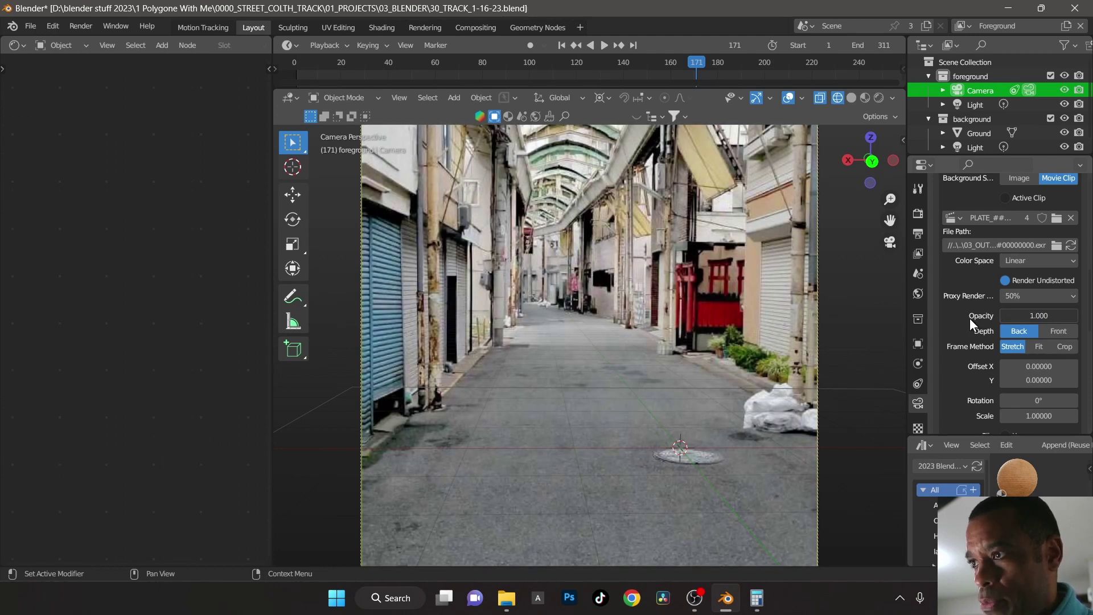
pyautogui.scroll(1, 969, 319)
pyautogui.click(1030, 284)
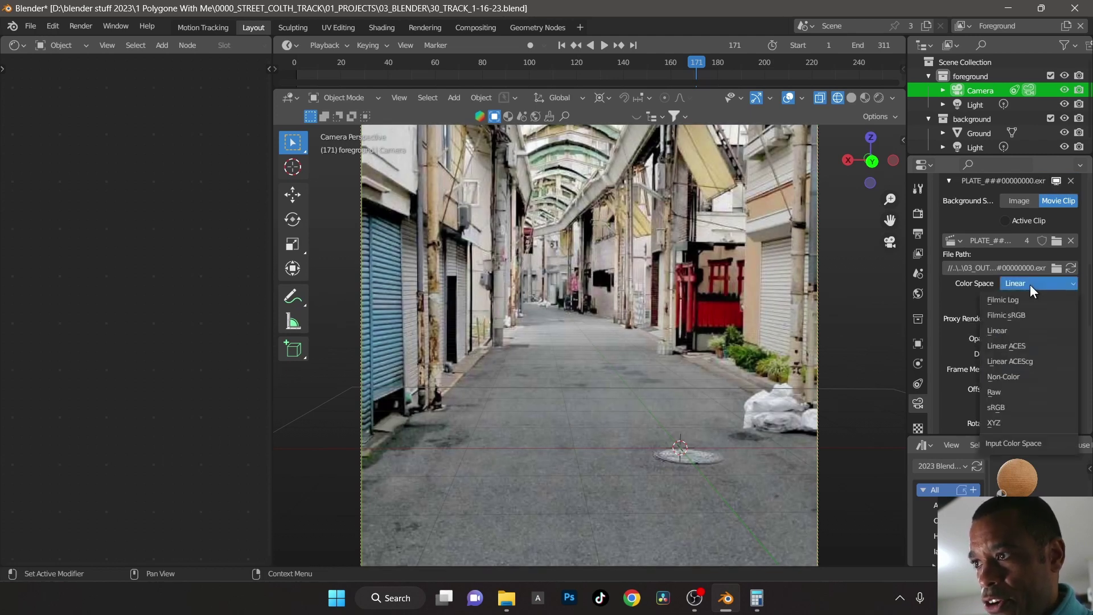
pyautogui.click(1010, 408)
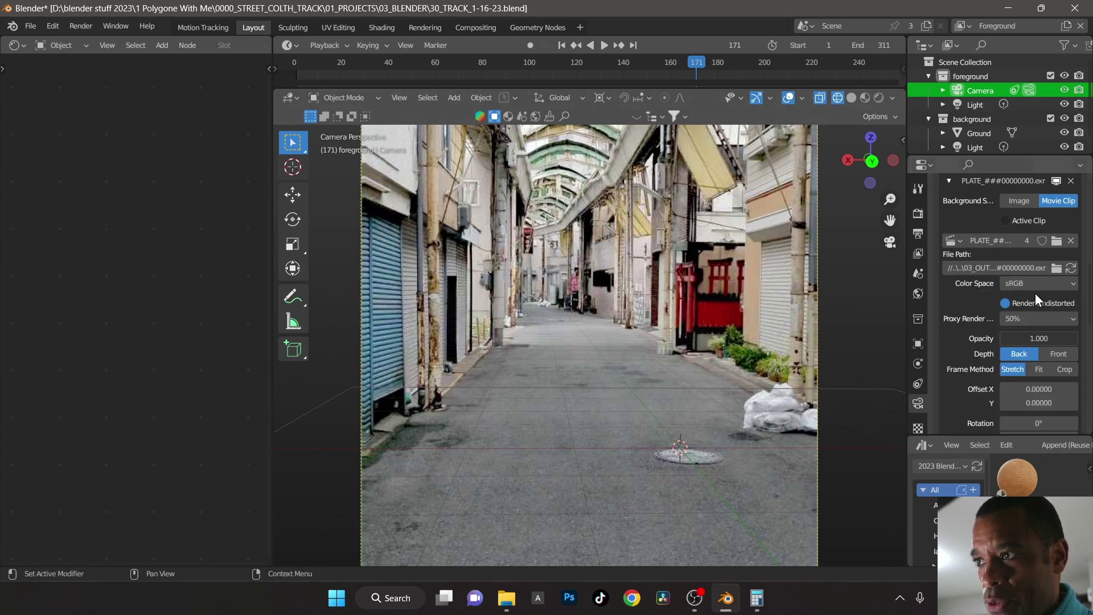
pyautogui.hotkey('ctrl', 'z')
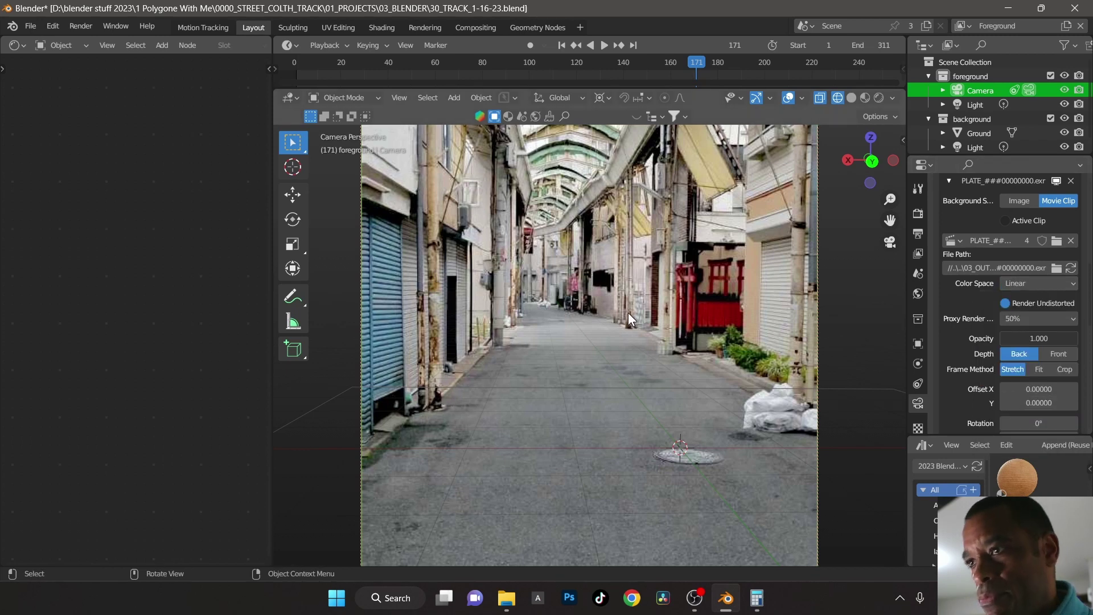
# Step: Play the footage, stop at frame 81, and select the Ground plane
pyautogui.scroll(-6, 628, 302)
pyautogui.scroll(2, 623, 334)
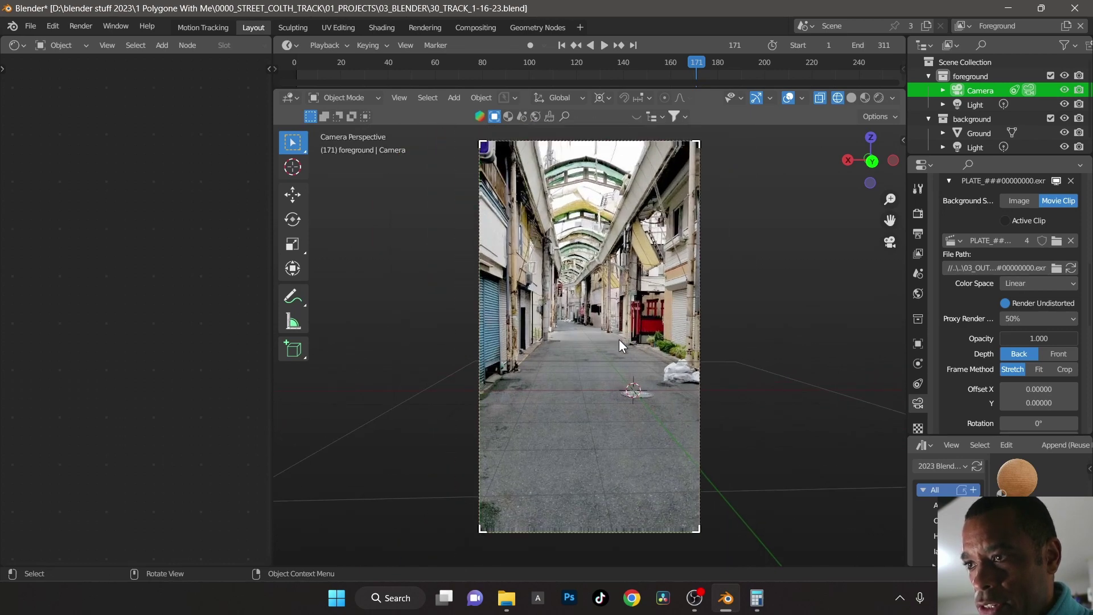
pyautogui.click(743, 366)
pyautogui.press('space')
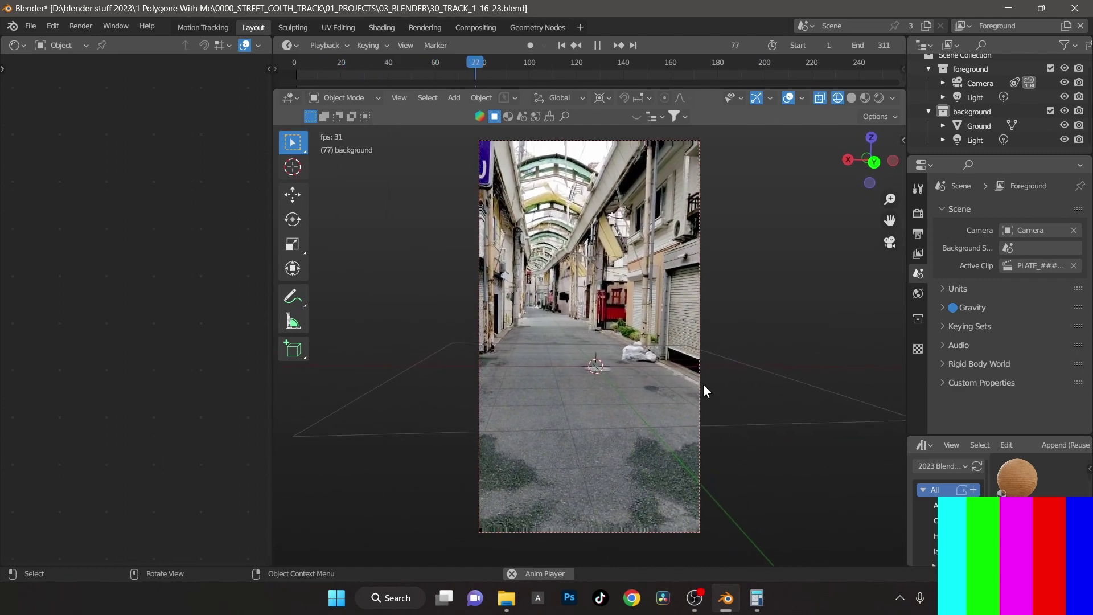
pyautogui.press('space')
pyautogui.click(795, 433)
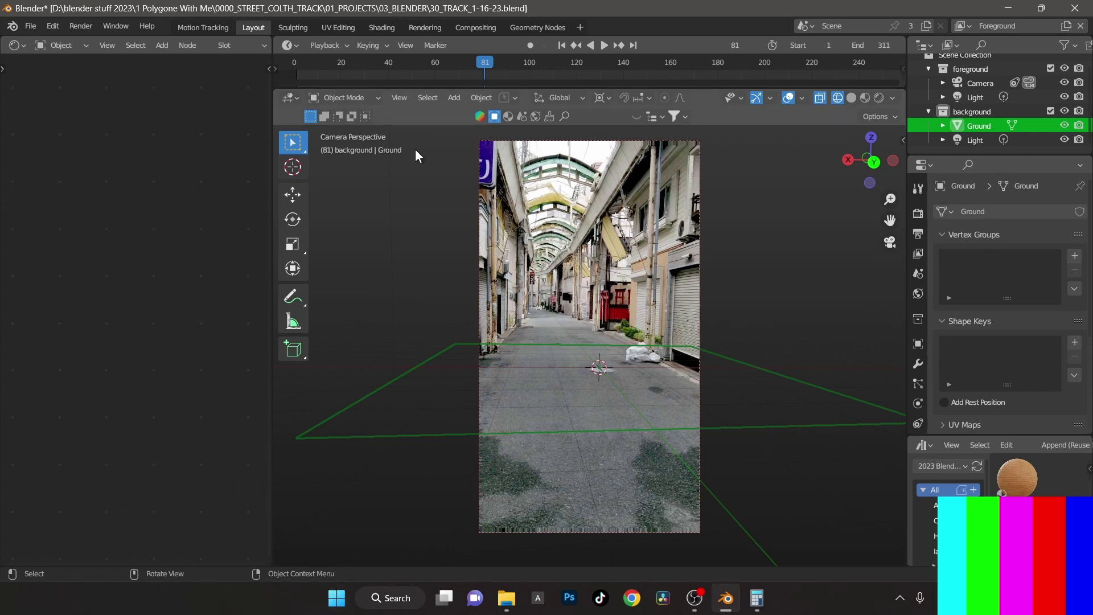
# Step: Convert the solved 3D track markers into a Tracks point-cloud mesh
pyautogui.click(189, 29)
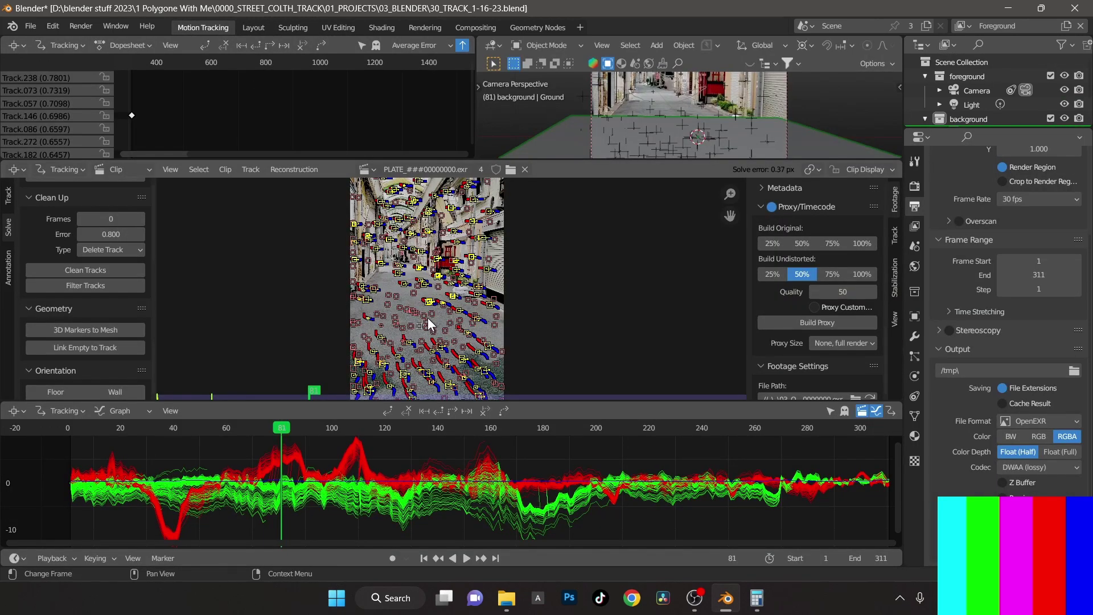
pyautogui.click(74, 330)
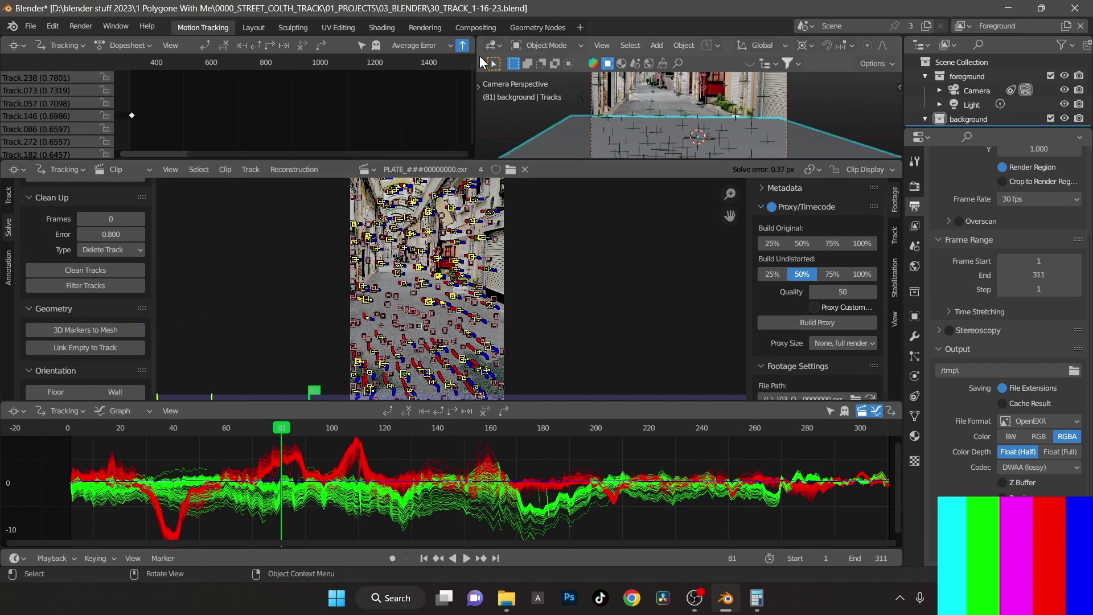
pyautogui.click(256, 29)
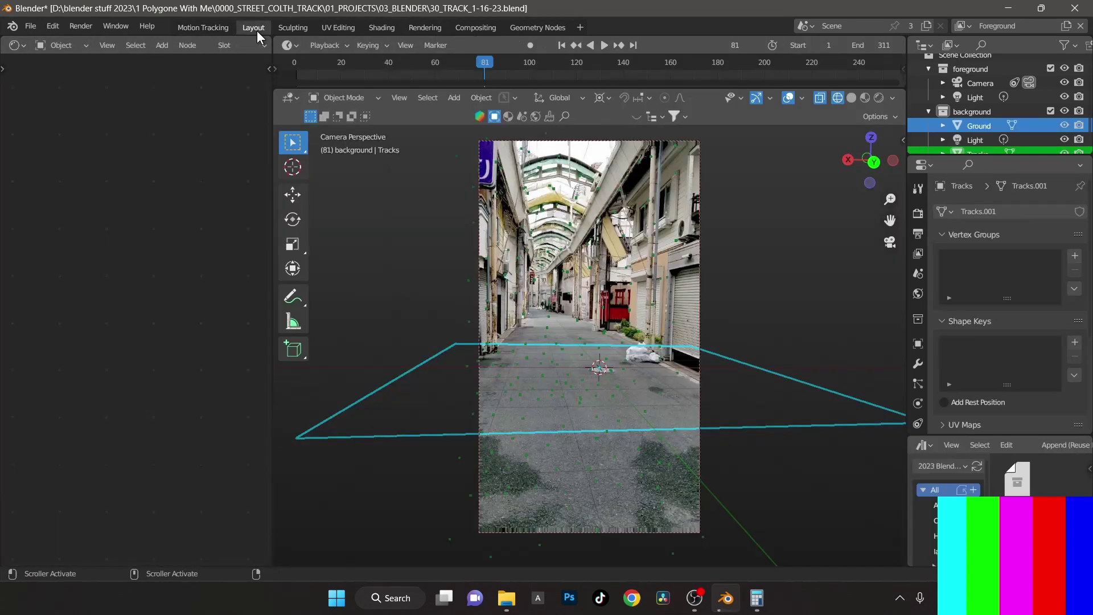
# Step: Orbit to compare the point cloud with the Ground plane, return to camera view, and save
pyautogui.scroll(-4, 654, 355)
pyautogui.moveTo(596, 361); pyautogui.dragTo(641, 398, button='middle')
pyautogui.moveTo(513, 384); pyautogui.dragTo(664, 372, button='middle')
pyautogui.press('KP_0')
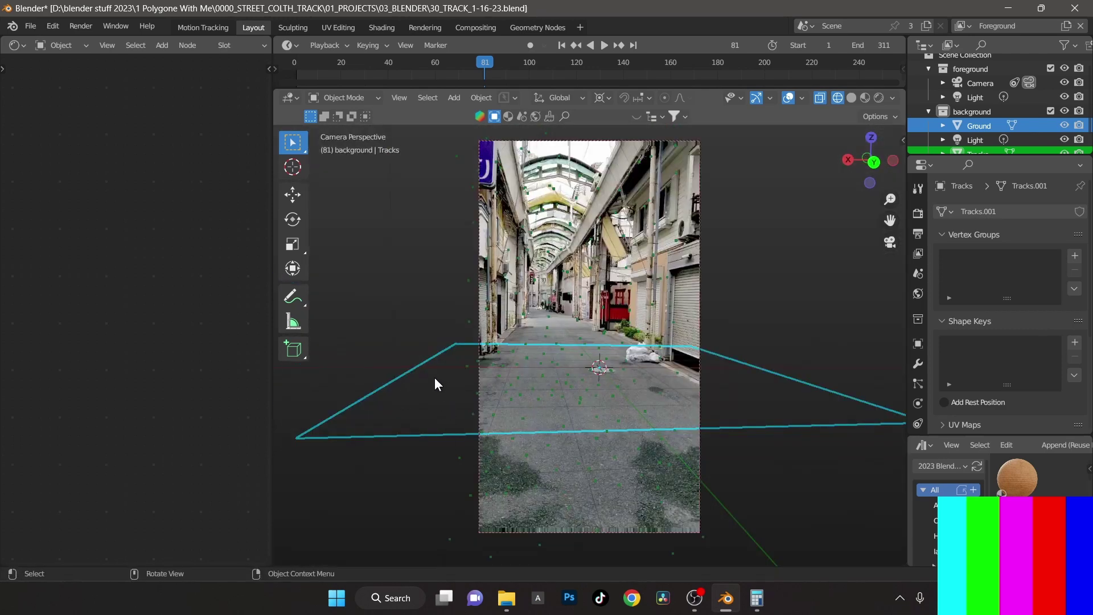
pyautogui.hotkey('ctrl', 's')
pyautogui.scroll(-1, 1038, 137)
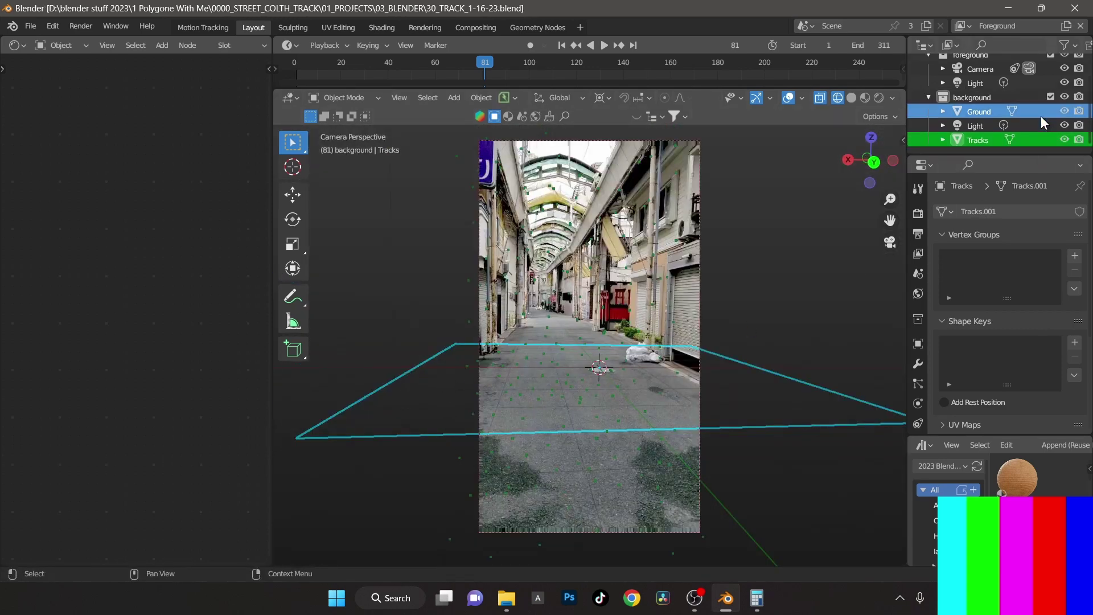
# Step: Put the Ground plane into Edit Mode and narrow it along X to about 0.65
pyautogui.click(990, 111)
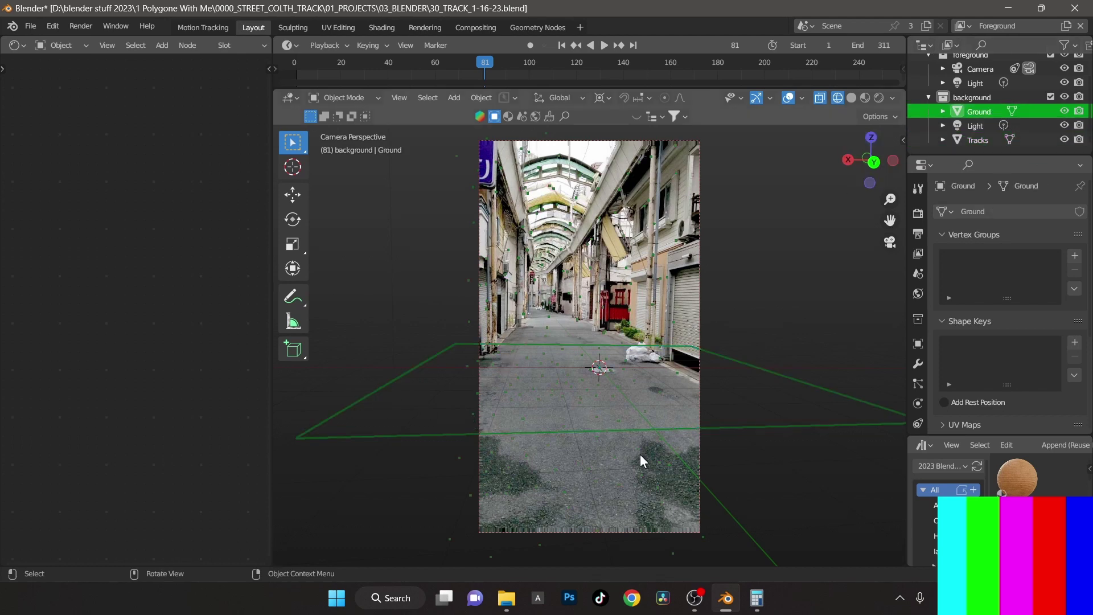
pyautogui.hotkey('ctrl', 'Tab')
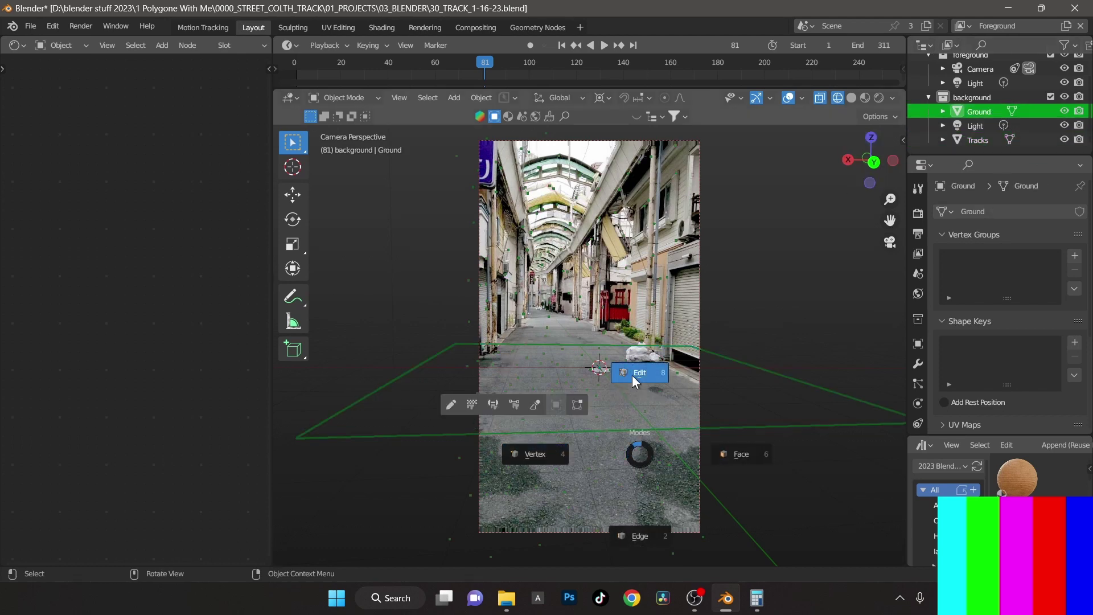
pyautogui.click(632, 375)
pyautogui.press('s')
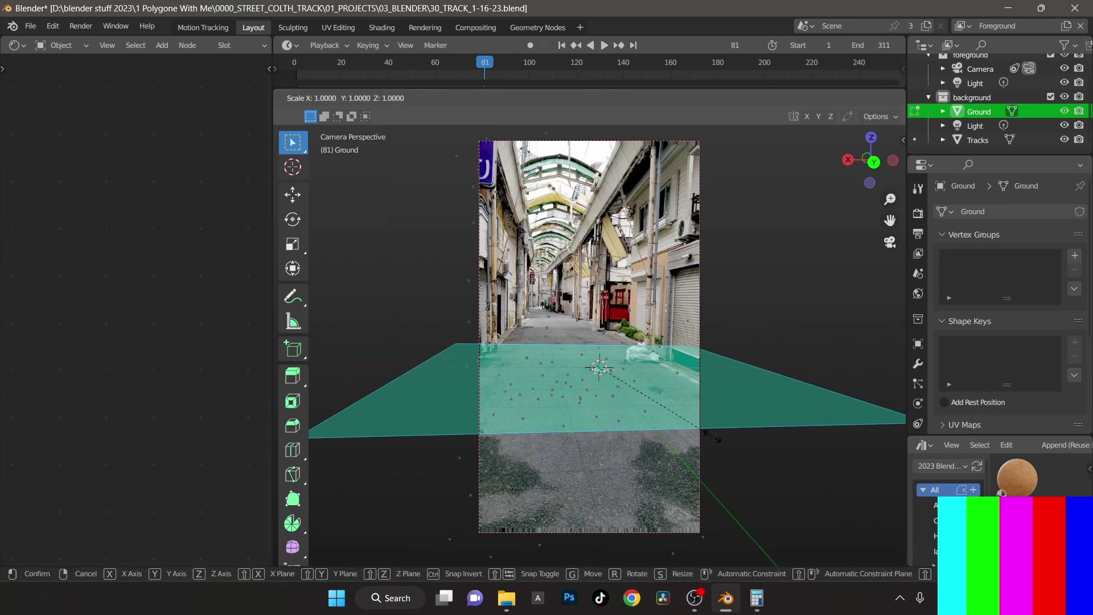
pyautogui.press('x')
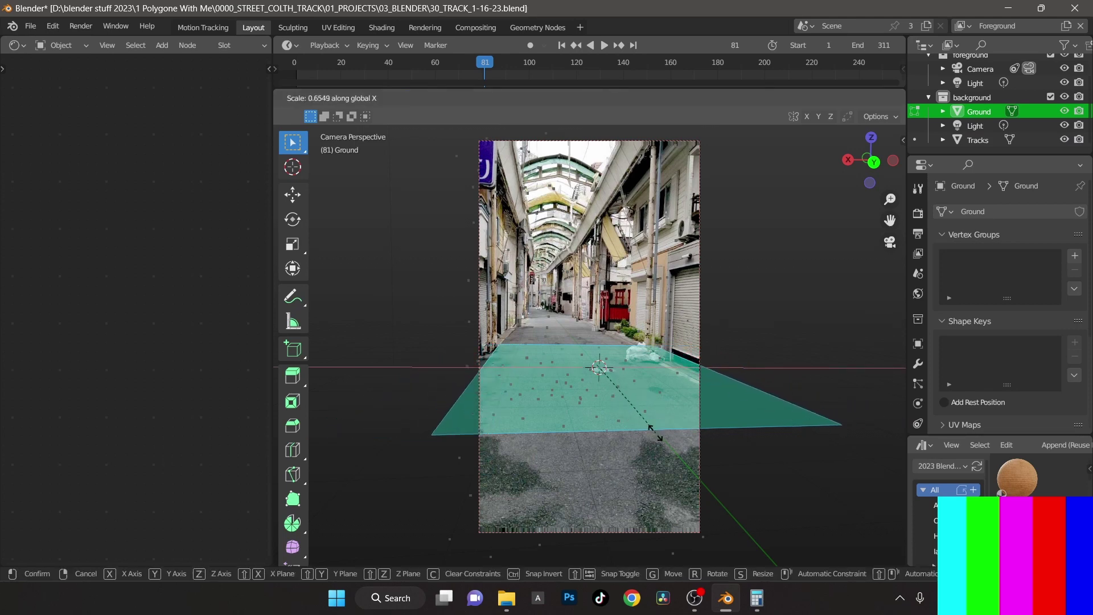
pyautogui.click(655, 433)
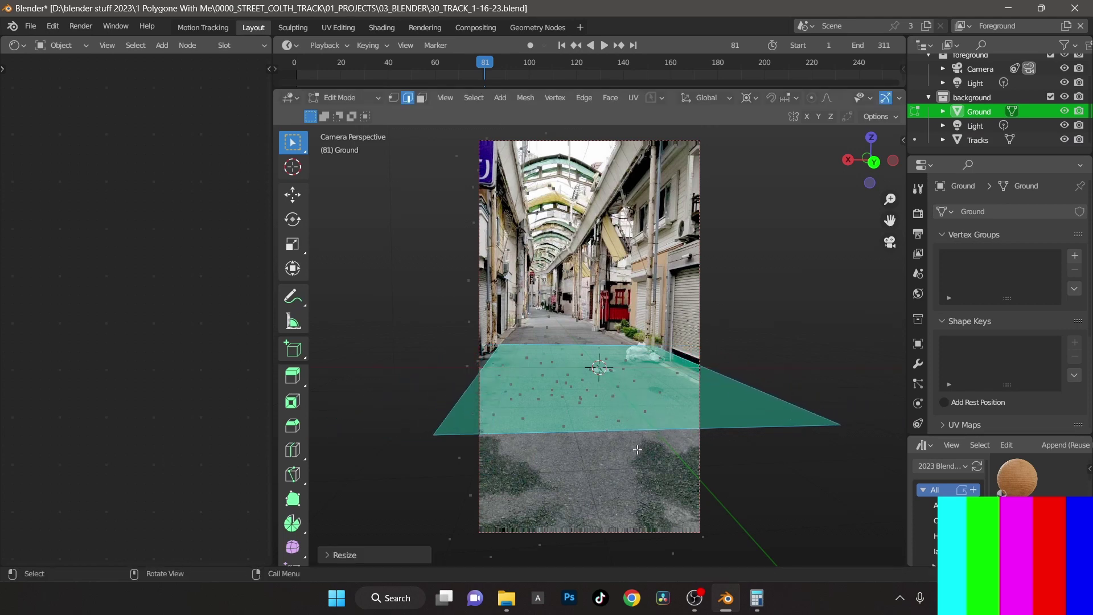
# Step: Stretch the plane along Y to about 1.96, slide it along Y, and orbit to check
pyautogui.press('s')
pyautogui.press('y')
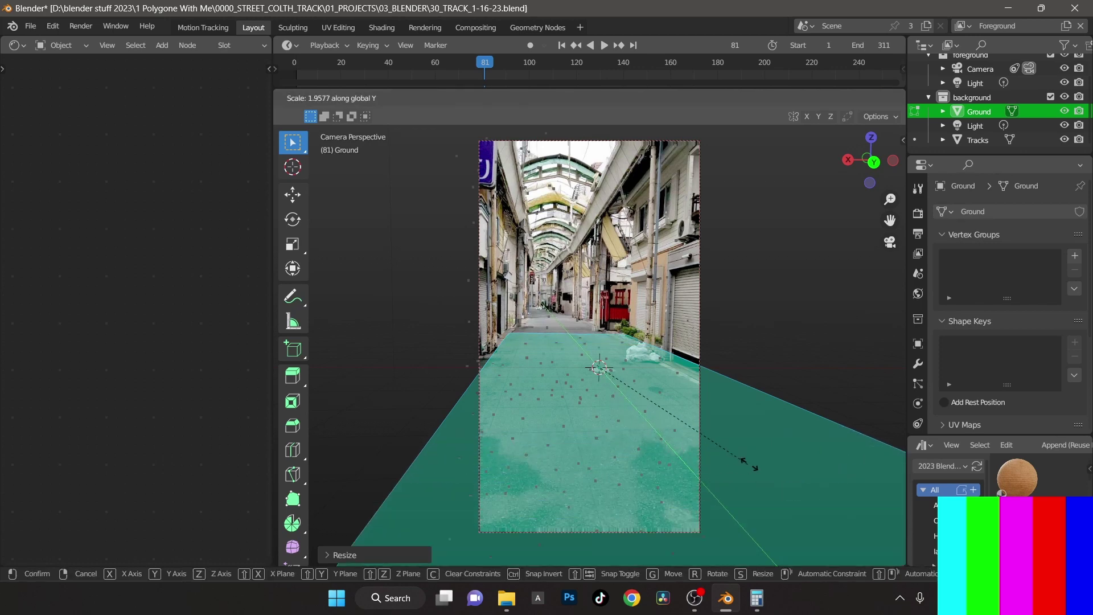
pyautogui.click(772, 462)
pyautogui.press('g')
pyautogui.press('y')
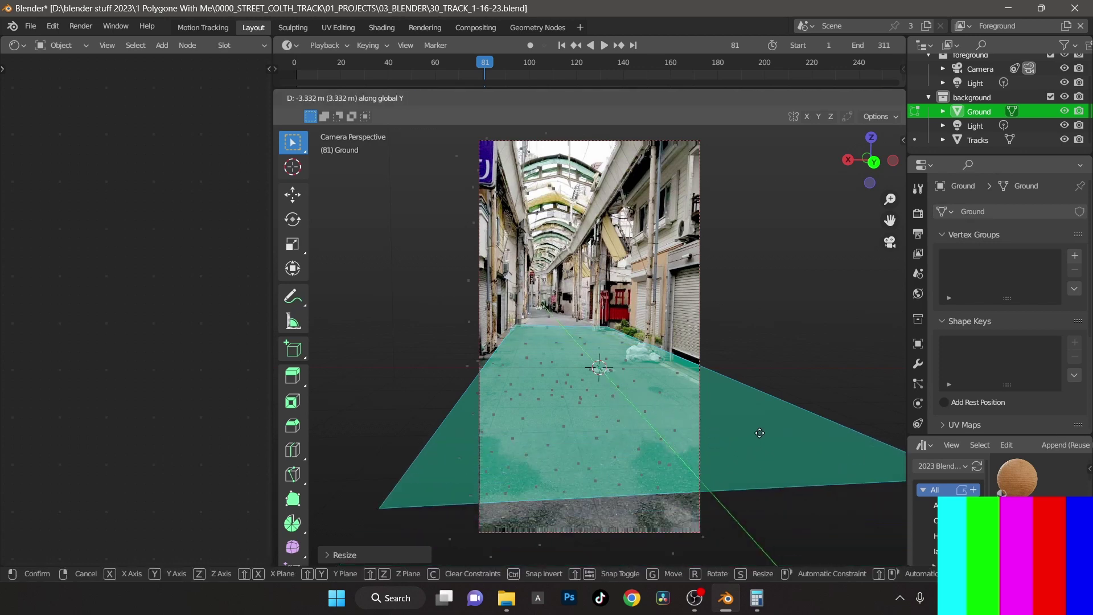
pyautogui.click(754, 458)
pyautogui.rightClick(749, 428)
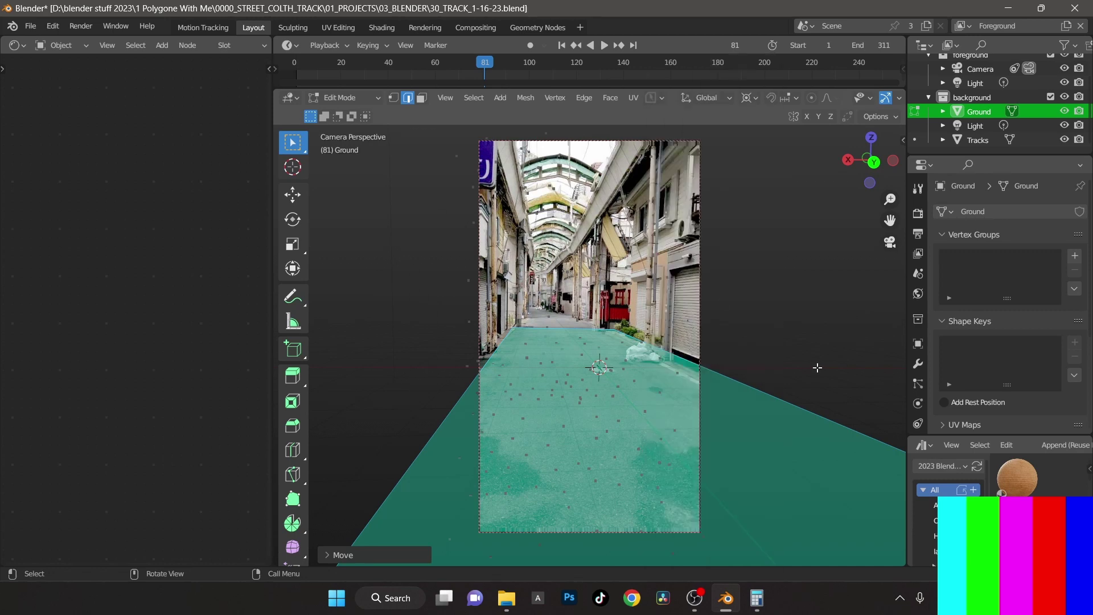
pyautogui.moveTo(735, 367); pyautogui.dragTo(825, 365, button='middle')
pyautogui.moveTo(376, 385); pyautogui.dragTo(406, 399, button='middle')
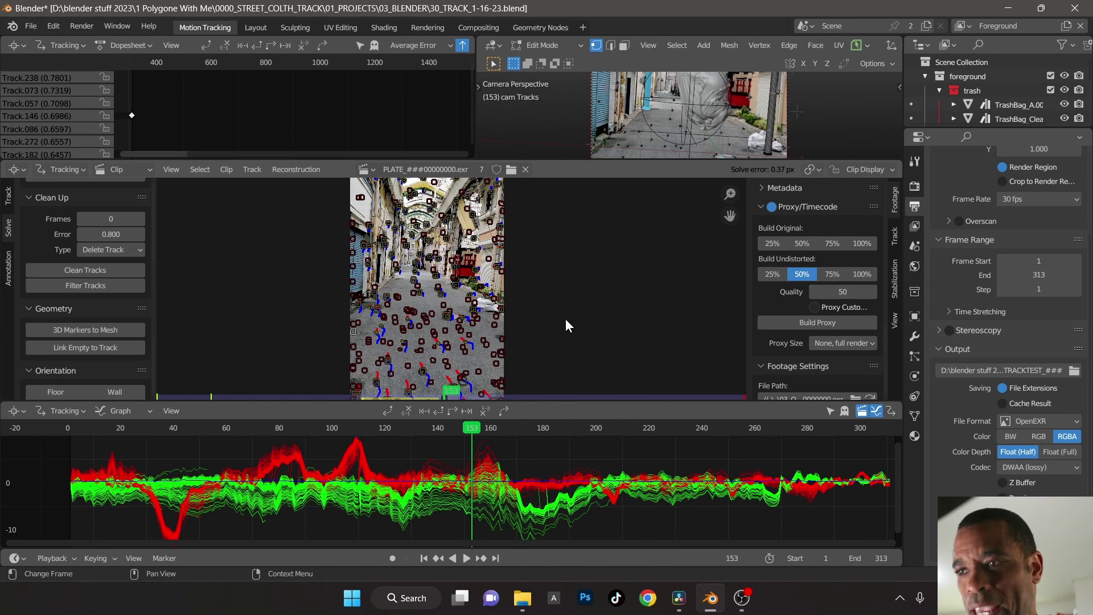
# Step: Select all tracking markers in the clip editor and go to the Layout workspace
pyautogui.press('a')
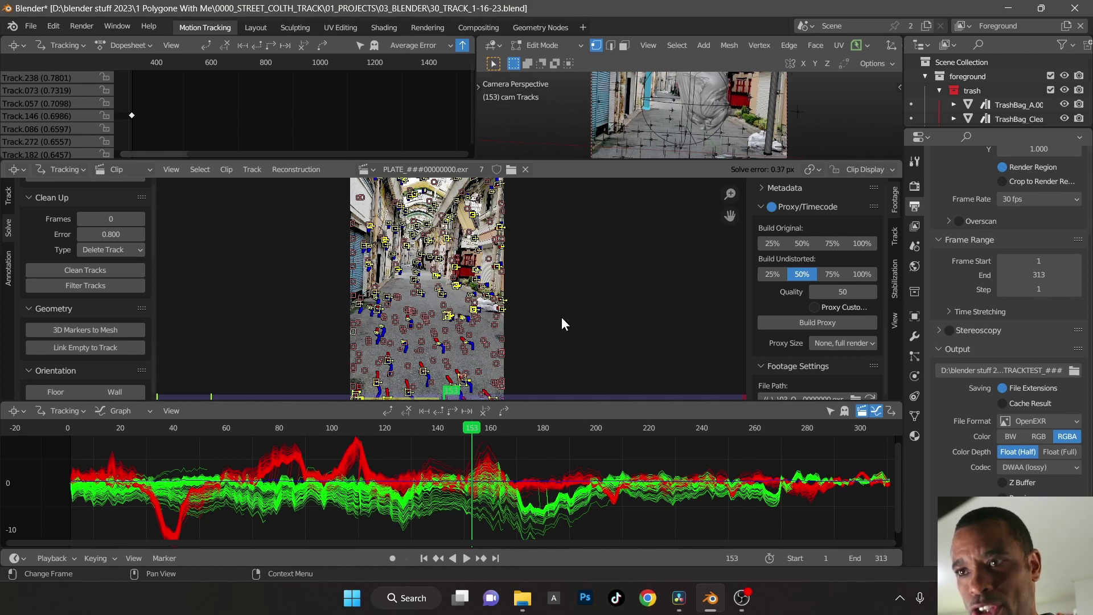
pyautogui.scroll(-5, 47, 316)
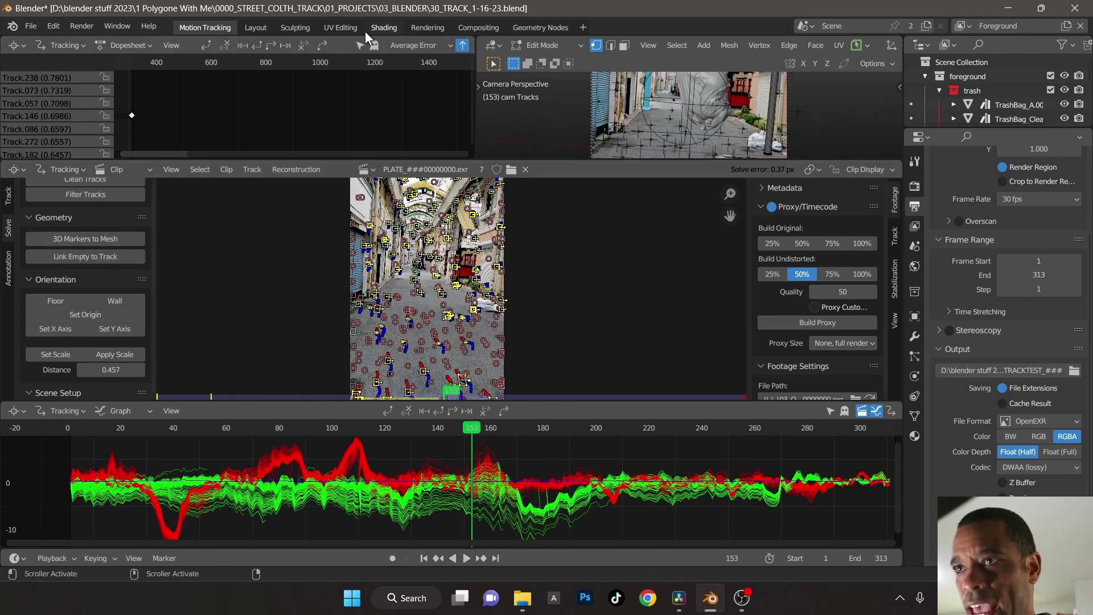
pyautogui.click(255, 27)
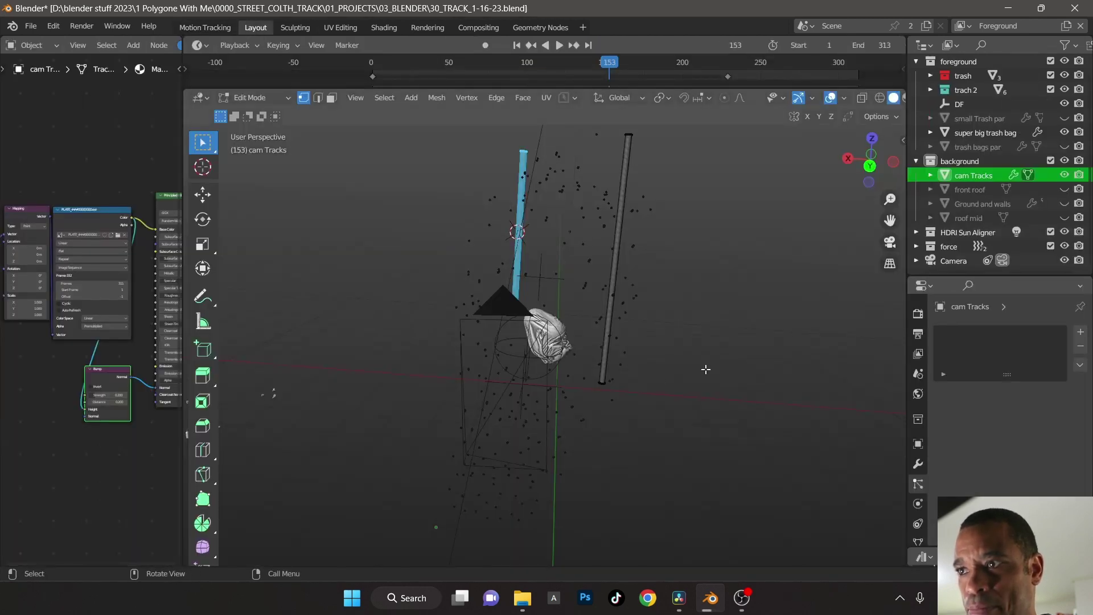
# Step: Re-enter Edit Mode on the cam Tracks mesh, deselect all points, and orbit in closer
pyautogui.moveTo(662, 362); pyautogui.dragTo(664, 361, button='middle')
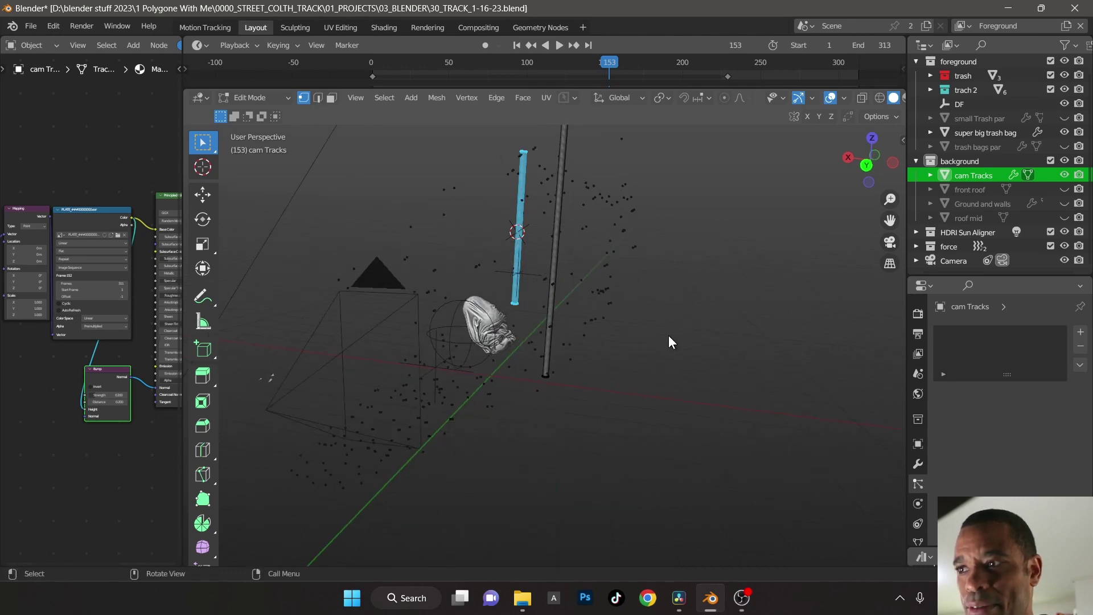
pyautogui.hotkey('ctrl', 'Tab')
pyautogui.click(672, 291)
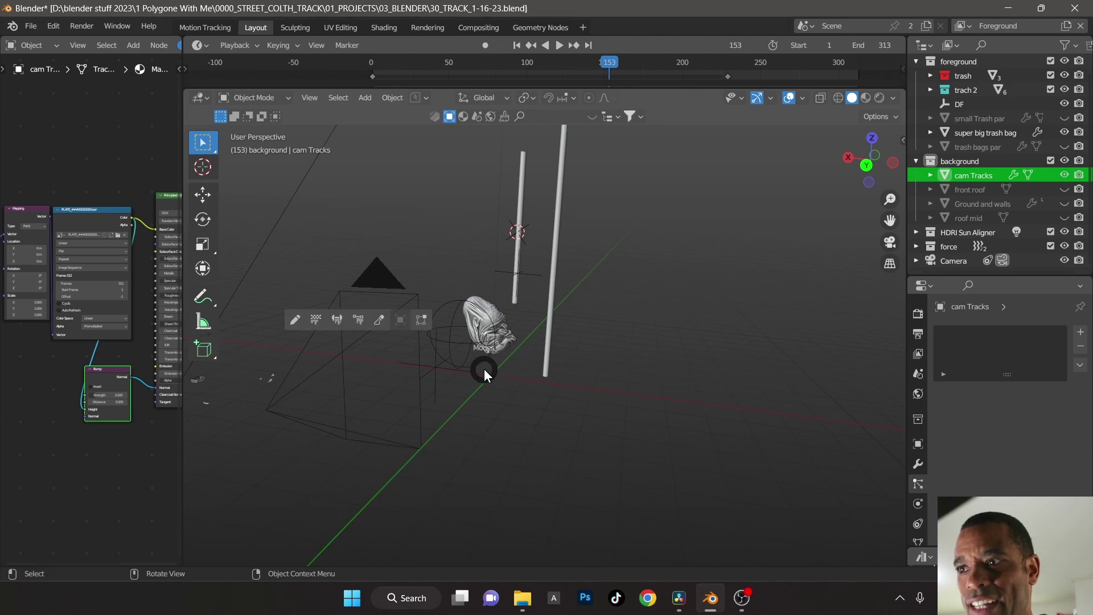
pyautogui.hotkey('ctrl', 'Tab')
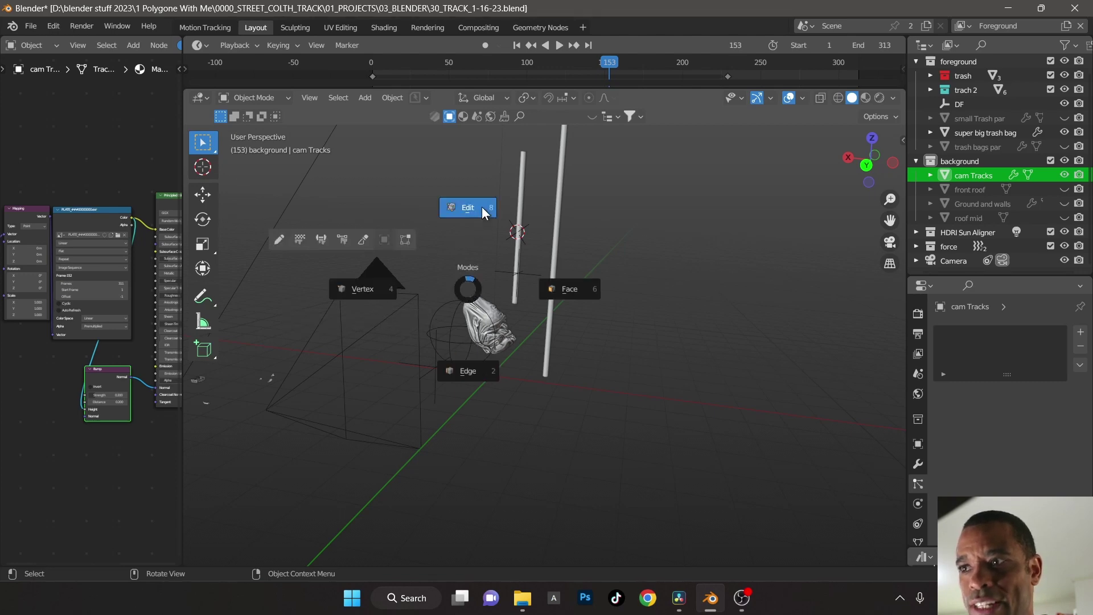
pyautogui.click(481, 207)
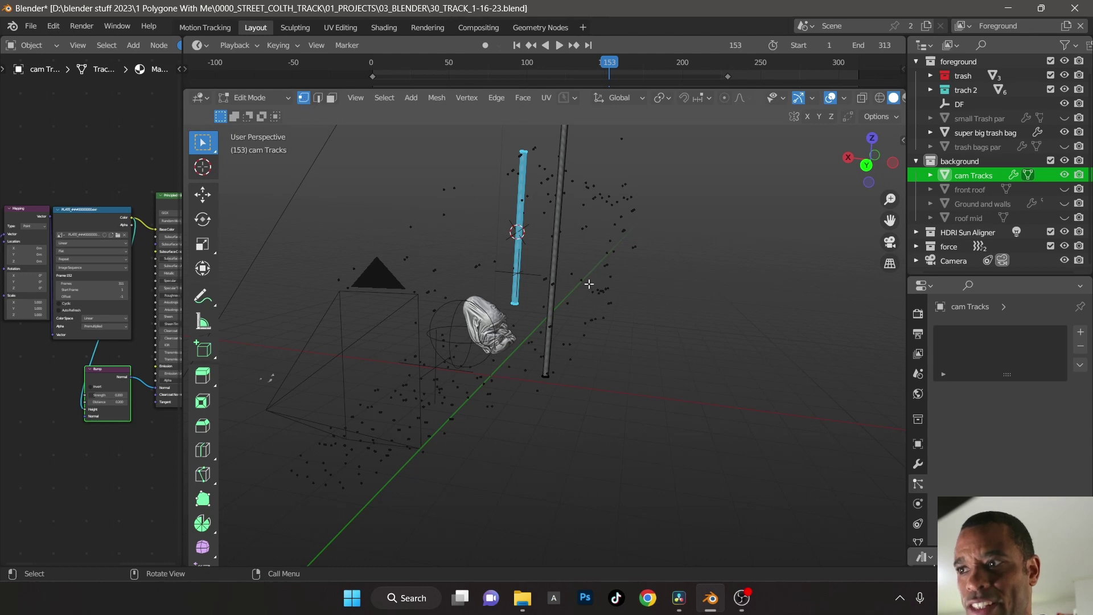
pyautogui.click(614, 302)
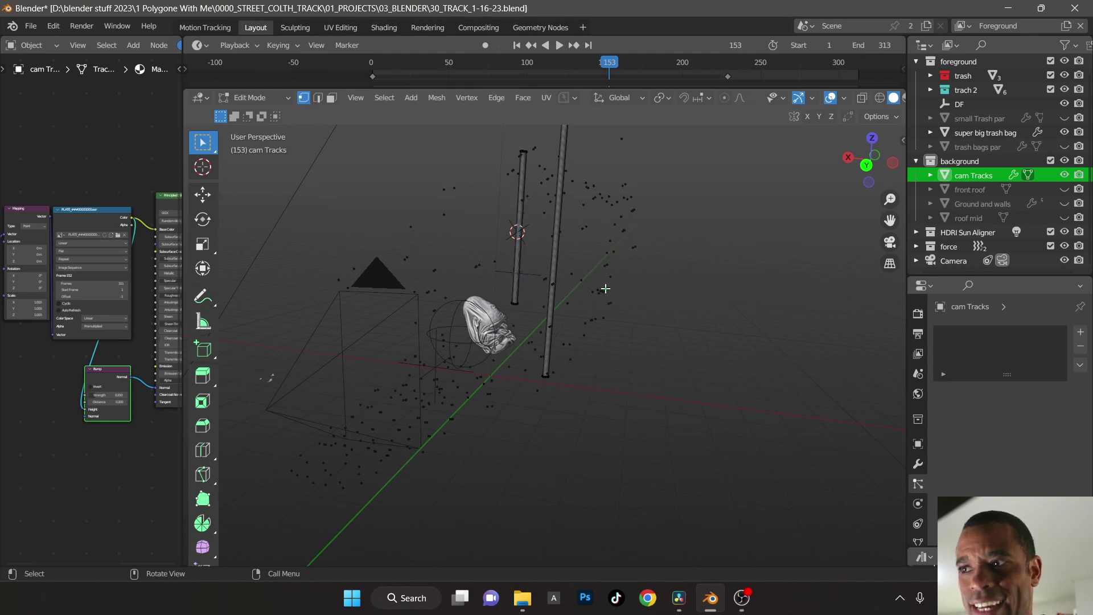
pyautogui.moveTo(543, 376)
pyautogui.mouseDown(button='middle')
pyautogui.moveTo(550, 384)
pyautogui.moveTo(547, 360)
pyautogui.mouseUp(button='middle')
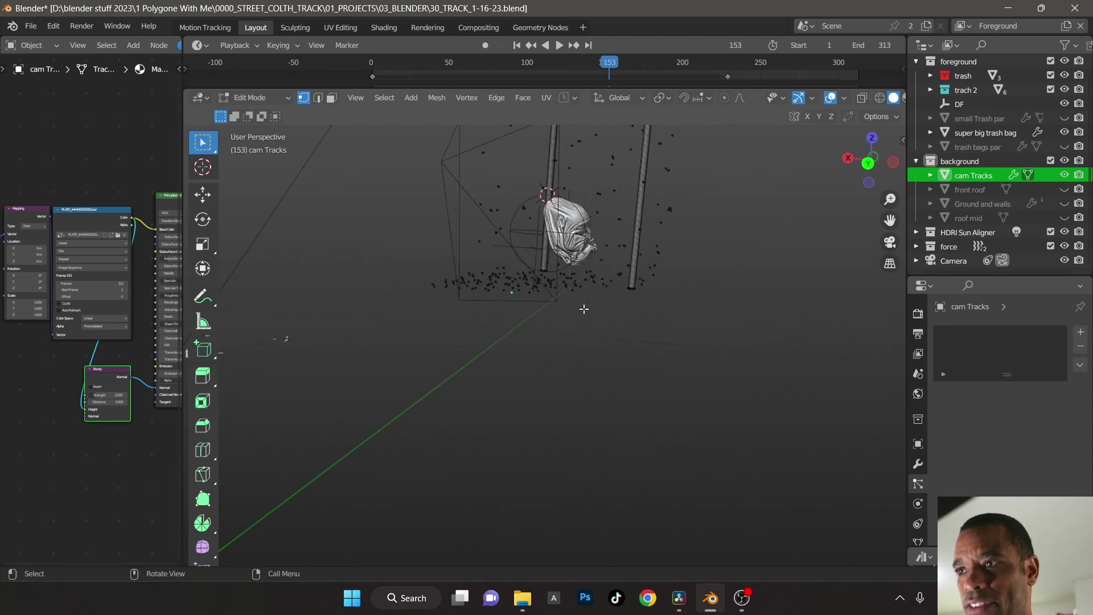
pyautogui.scroll(5, 587, 309)
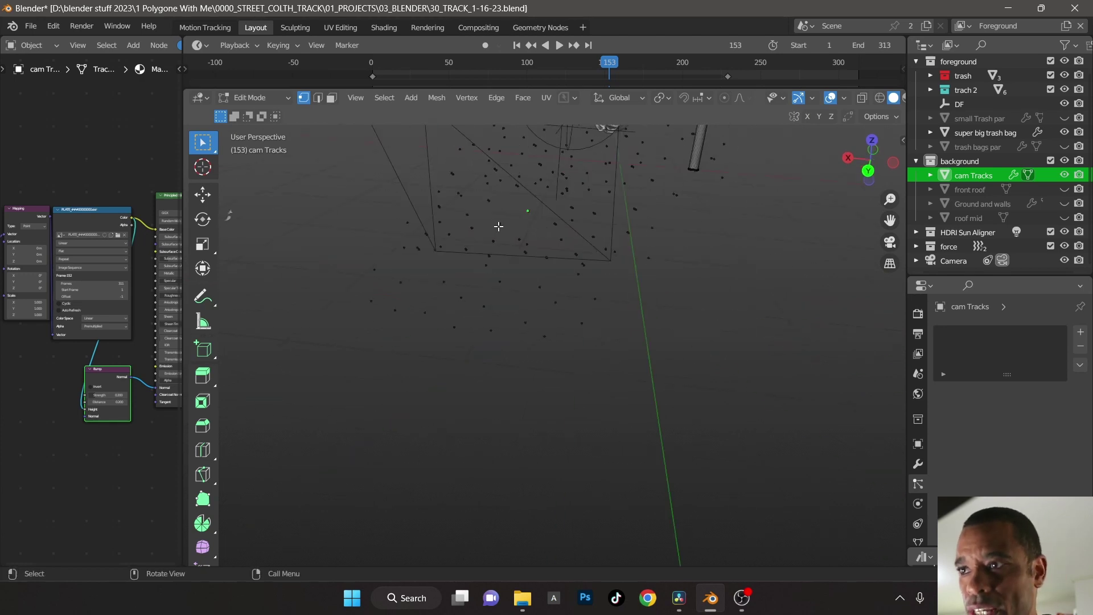
# Step: Fill a triangle face between three selected track points, then undo it
pyautogui.keyDown('shift'); pyautogui.click(489, 200); pyautogui.keyUp('shift')
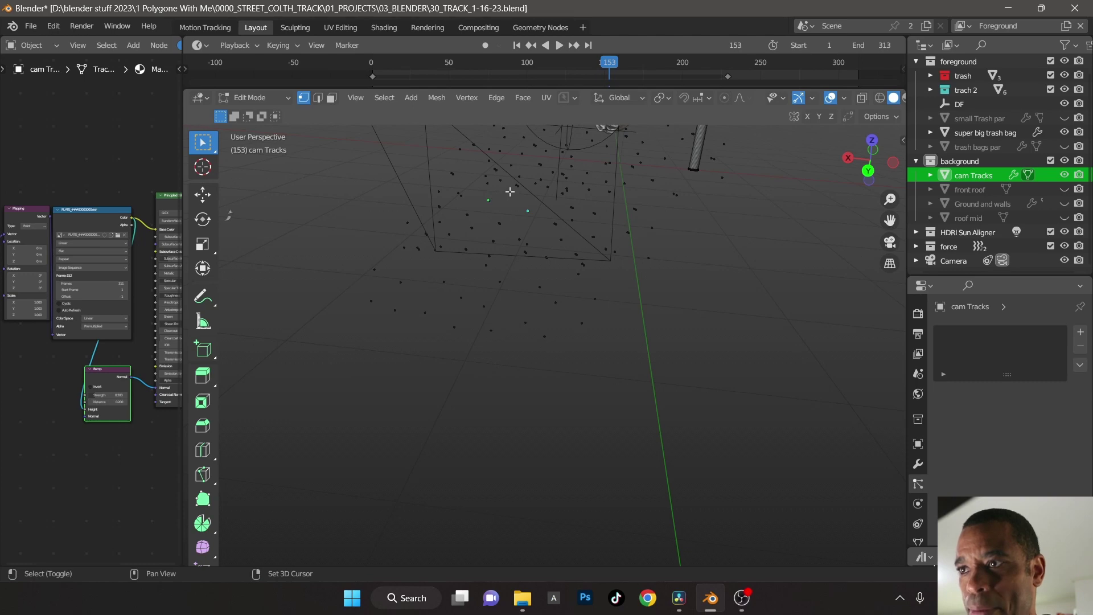
pyautogui.keyDown('shift'); pyautogui.click(517, 188); pyautogui.keyUp('shift')
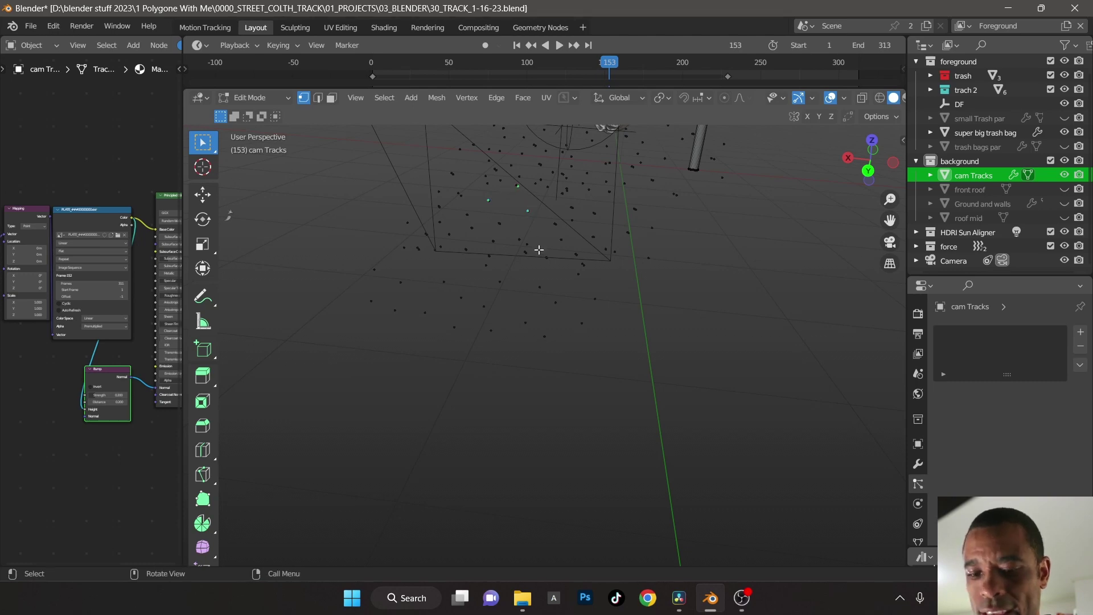
pyautogui.press('f')
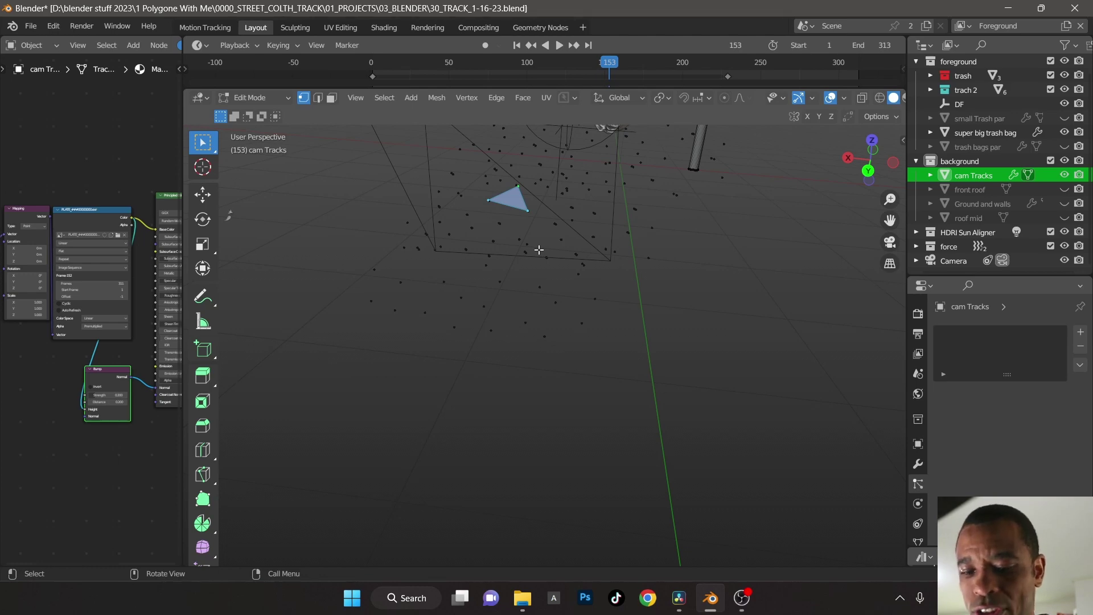
pyautogui.hotkey('ctrl', 'z')
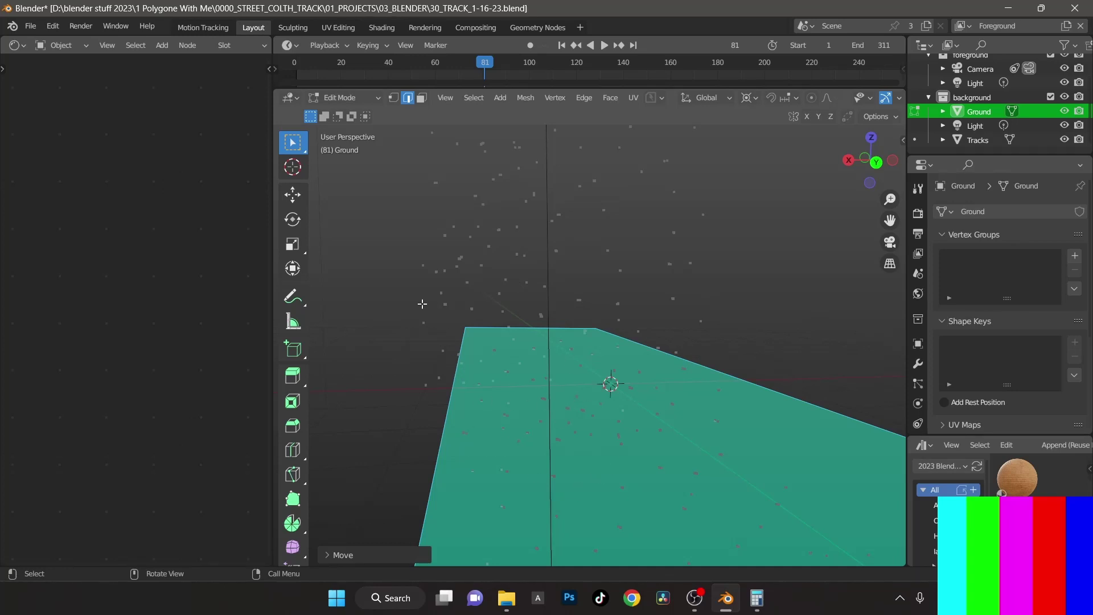
# Step: Switch the Ground plane to Object Mode and back into Edit Mode
pyautogui.moveTo(732, 299); pyautogui.dragTo(688, 302, button='middle')
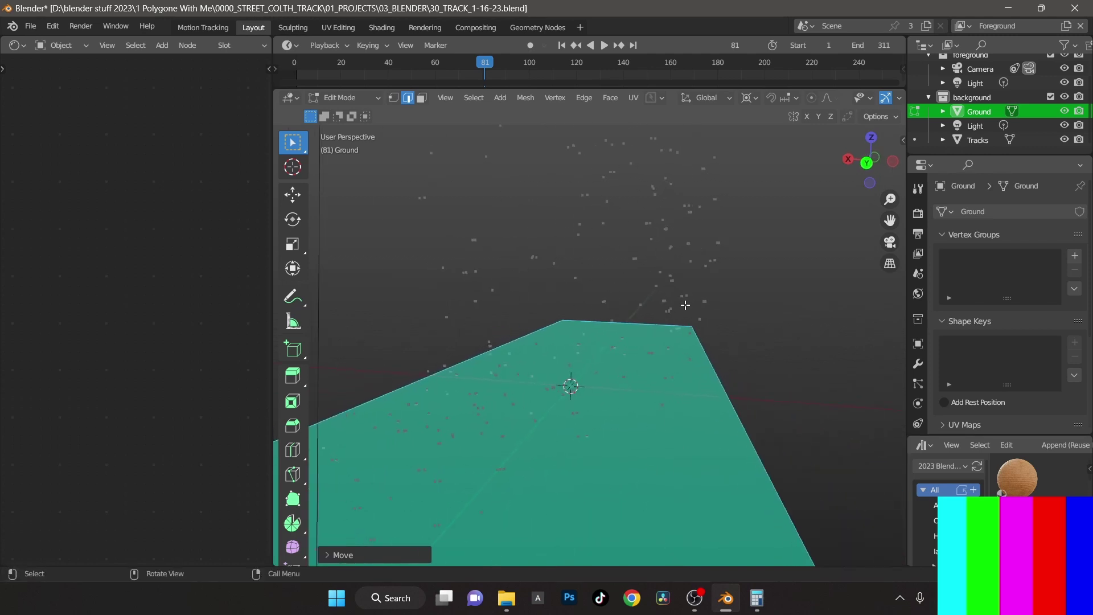
pyautogui.hotkey('ctrl', 'Tab')
pyautogui.click(609, 271)
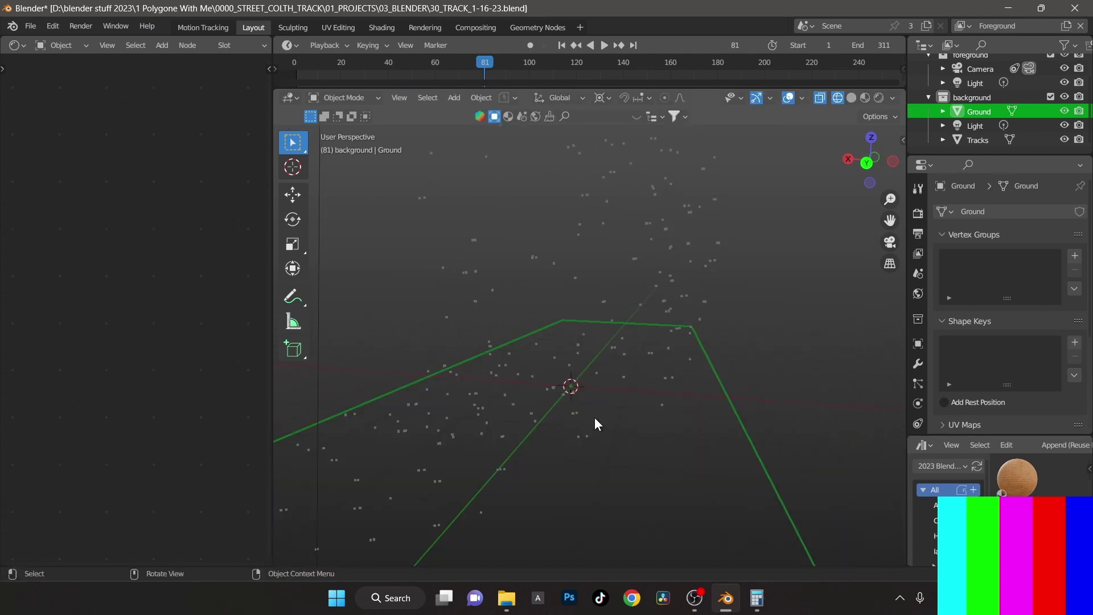
pyautogui.moveTo(594, 418); pyautogui.dragTo(634, 425, button='middle')
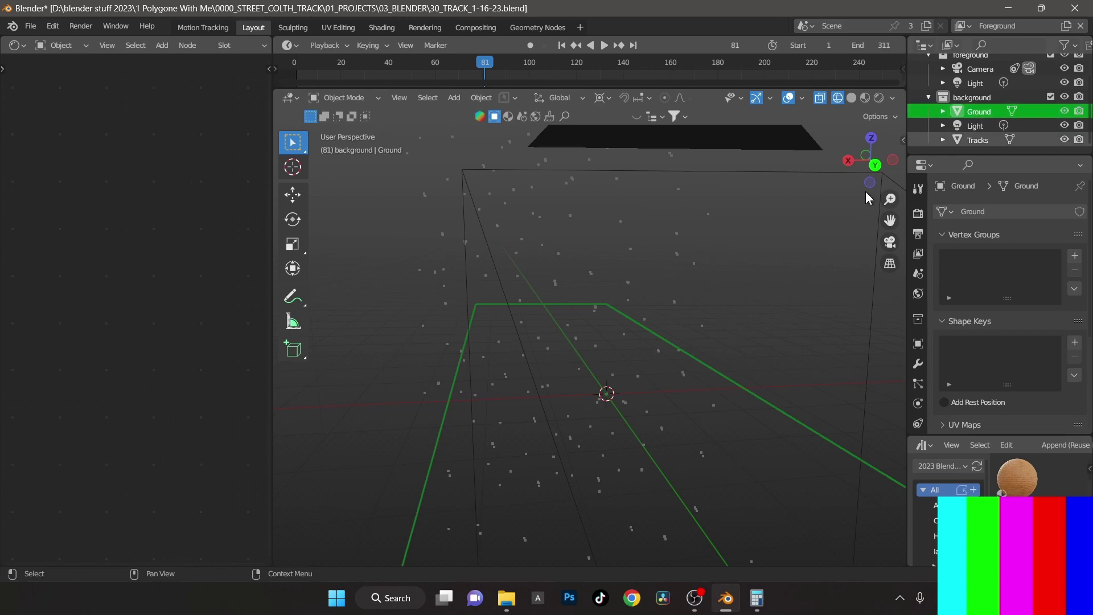
pyautogui.hotkey('ctrl', 'Tab')
pyautogui.click(580, 295)
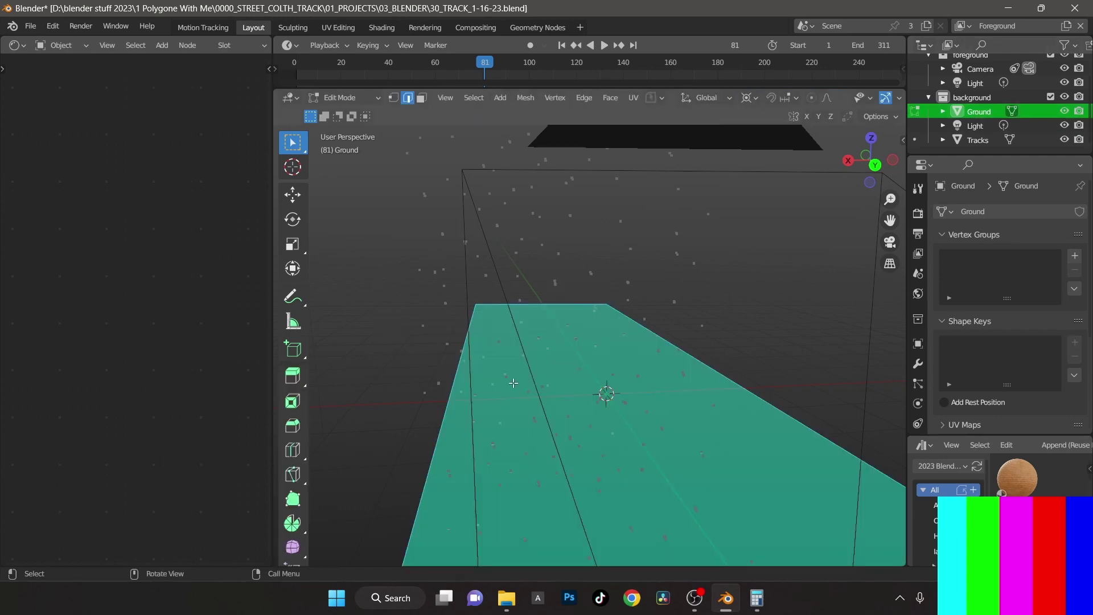
# Step: Select the plane's two long side edges and raise them straight up along Z into walls
pyautogui.click(446, 425)
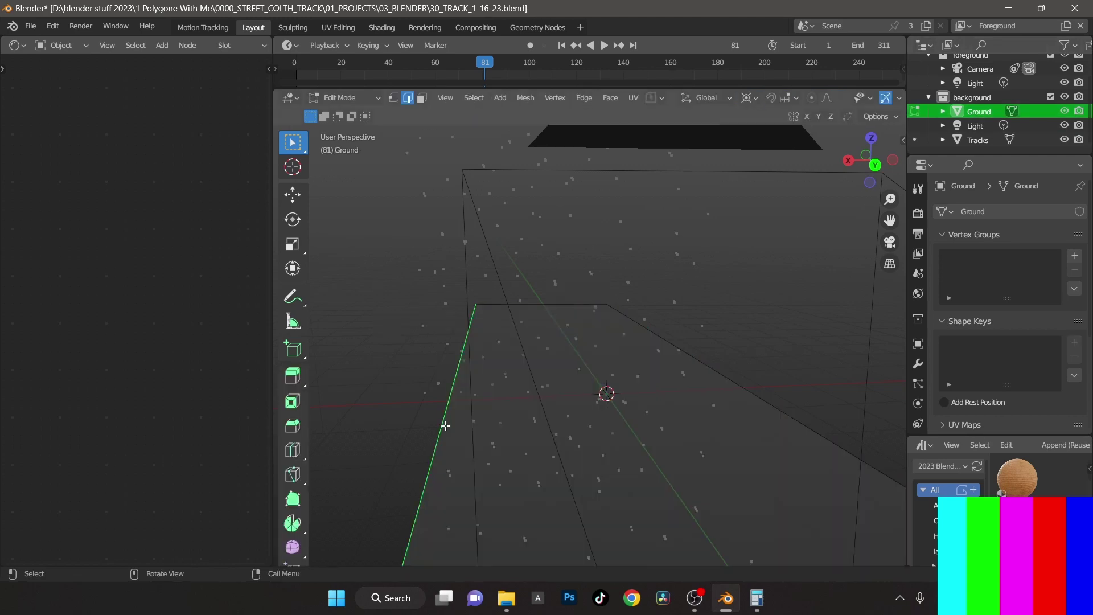
pyautogui.keyDown('shift'); pyautogui.click(778, 411); pyautogui.keyUp('shift')
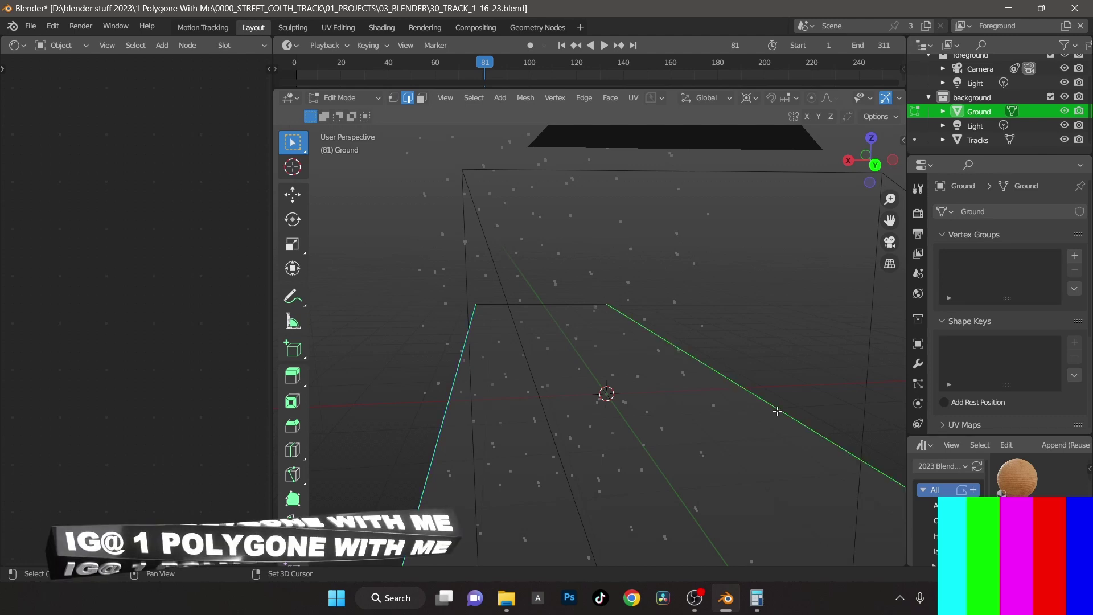
pyautogui.press('g')
pyautogui.press('z')
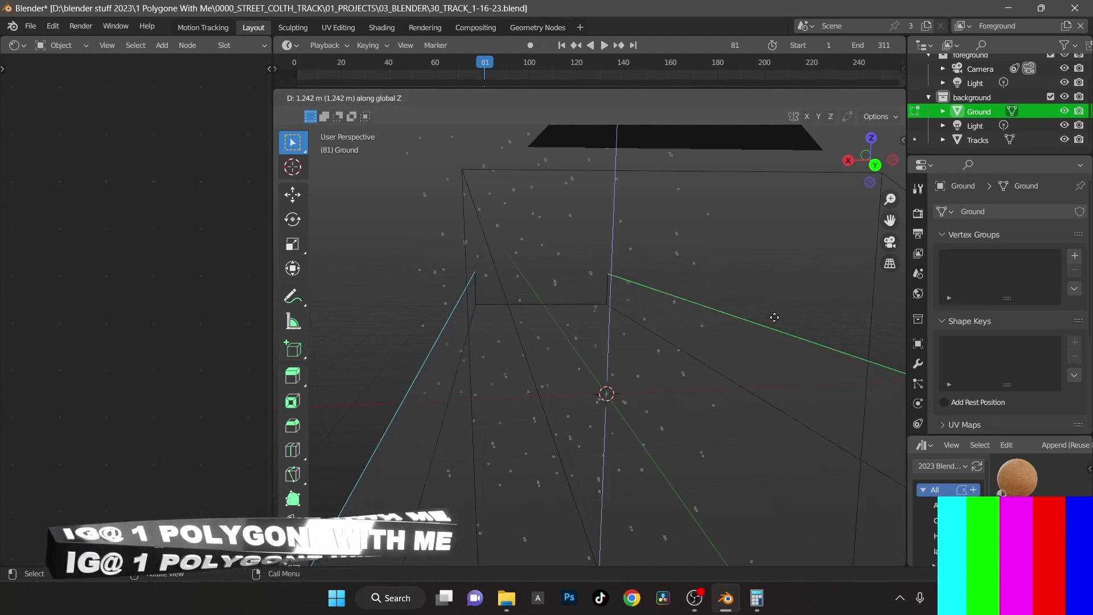
pyautogui.click(756, 129)
pyautogui.moveTo(756, 129); pyautogui.dragTo(728, 305, button='middle')
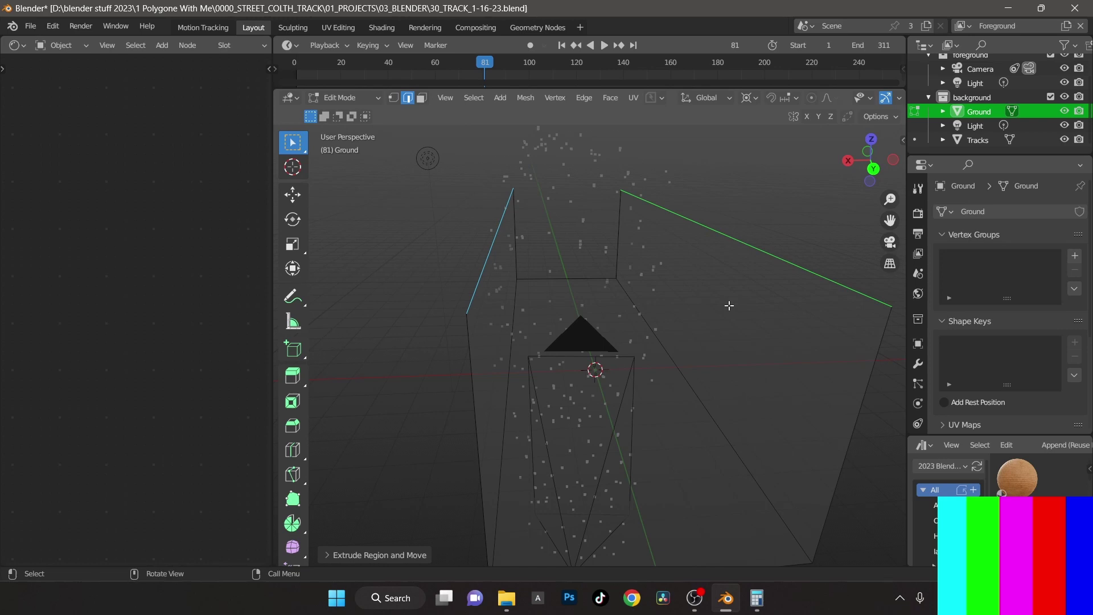
# Step: Adjust the side walls' height by moving their top edges vertically along Z
pyautogui.press('g')
pyautogui.press('z')
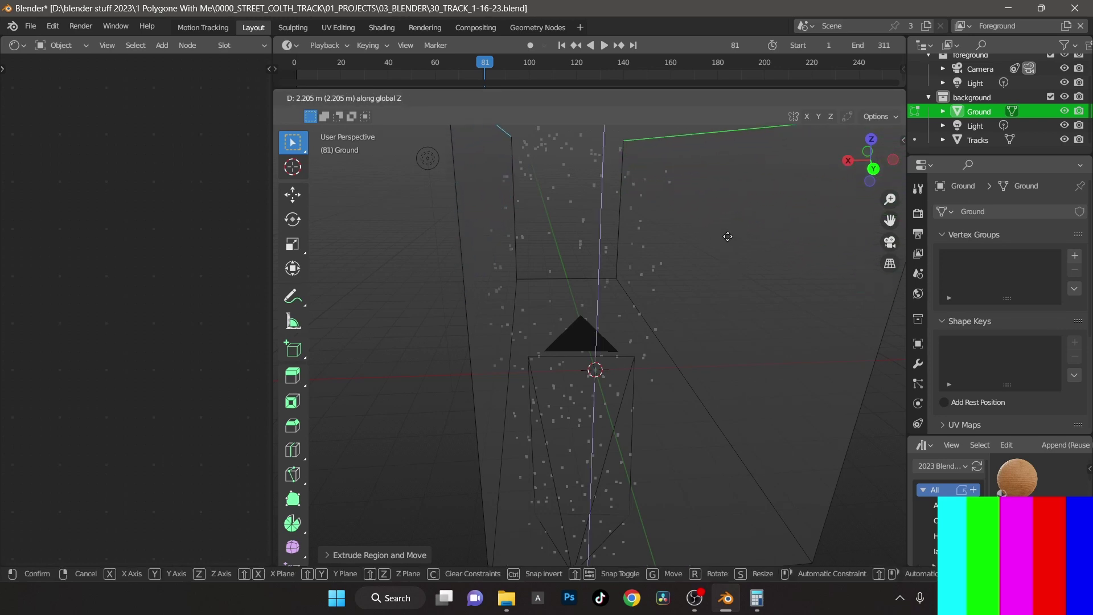
pyautogui.click(728, 237)
pyautogui.moveTo(705, 330); pyautogui.dragTo(640, 359, button='middle')
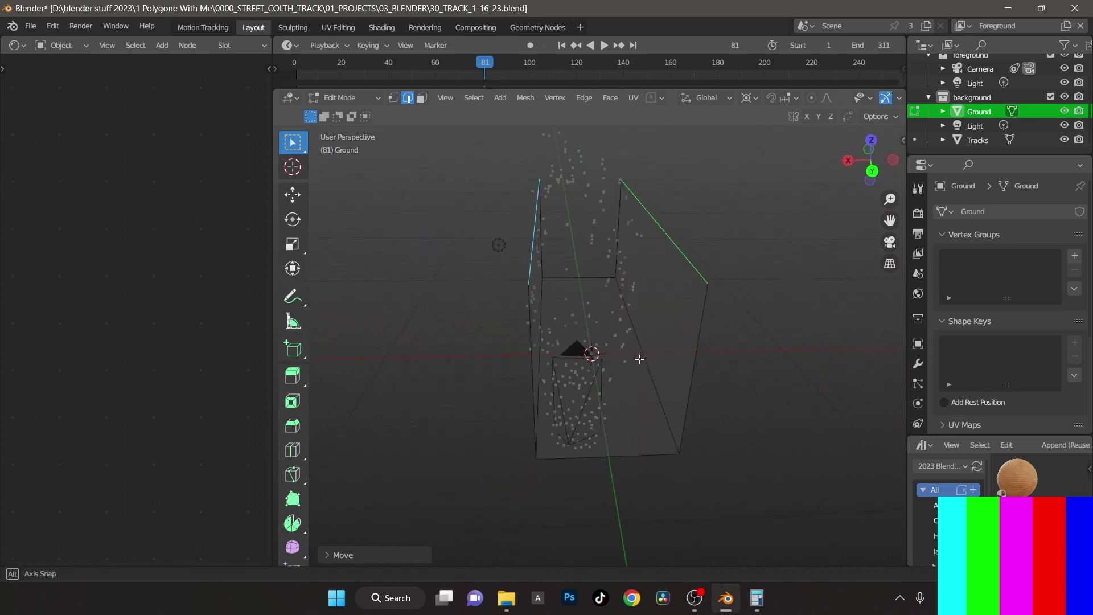
# Step: Select the box's far end edges and push them back along Y to lengthen the alley
pyautogui.click(596, 282)
pyautogui.keyDown('shift'); pyautogui.click(608, 243); pyautogui.keyUp('shift')
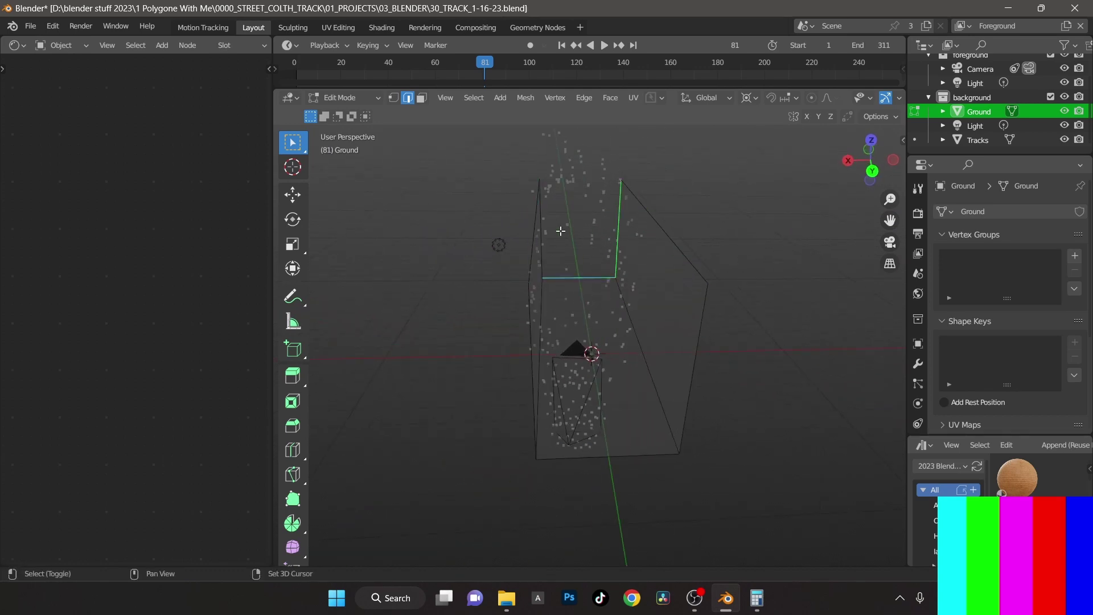
pyautogui.moveTo(715, 317); pyautogui.dragTo(571, 317, button='middle')
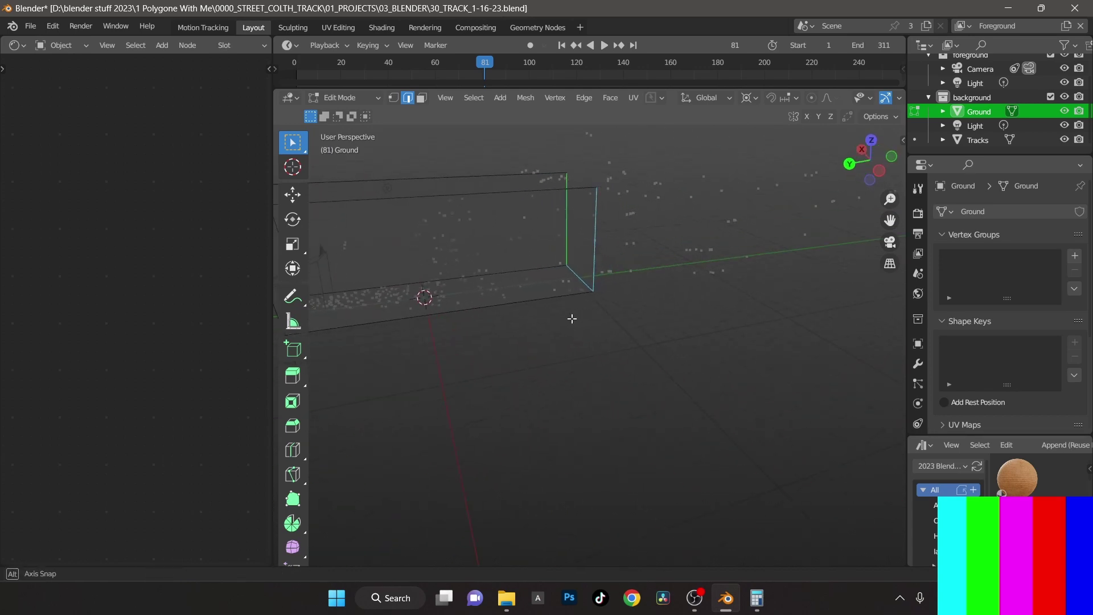
pyautogui.press('g')
pyautogui.press('y')
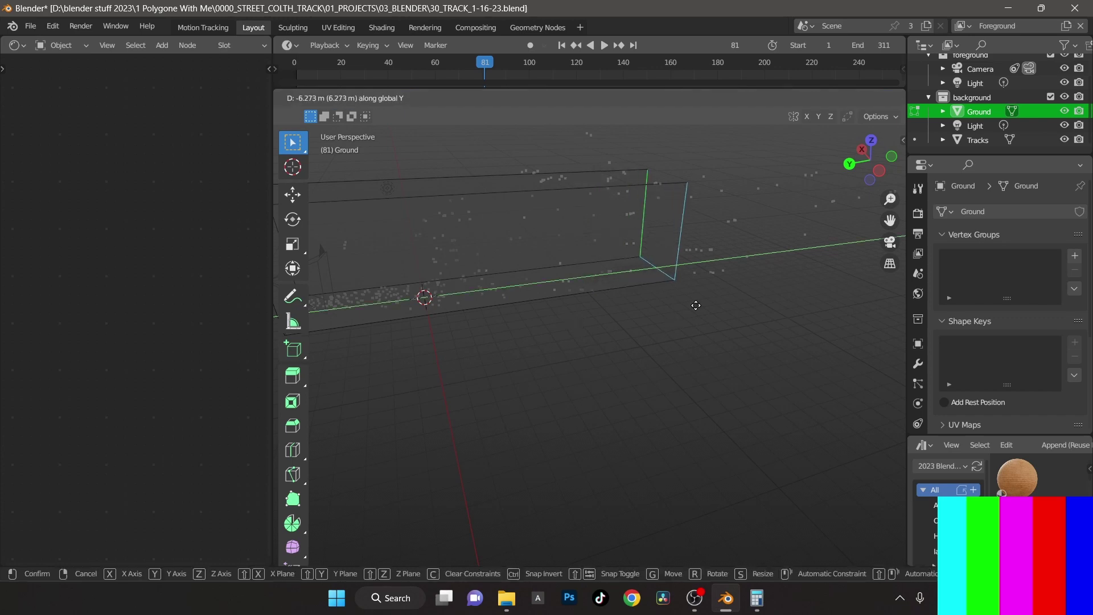
pyautogui.click(878, 269)
pyautogui.moveTo(878, 269); pyautogui.dragTo(725, 332, button='middle')
# Step: Refine the end edges' Y position and check the result through the tracked camera
pyautogui.press('g')
pyautogui.press('y')
pyautogui.click(715, 339)
pyautogui.press('KP_0')
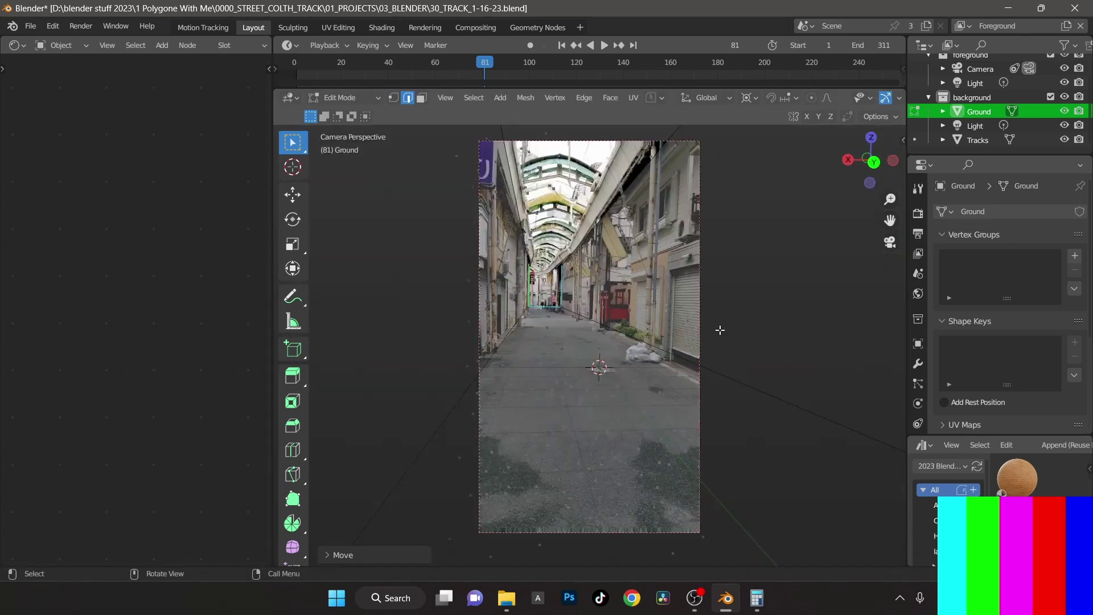